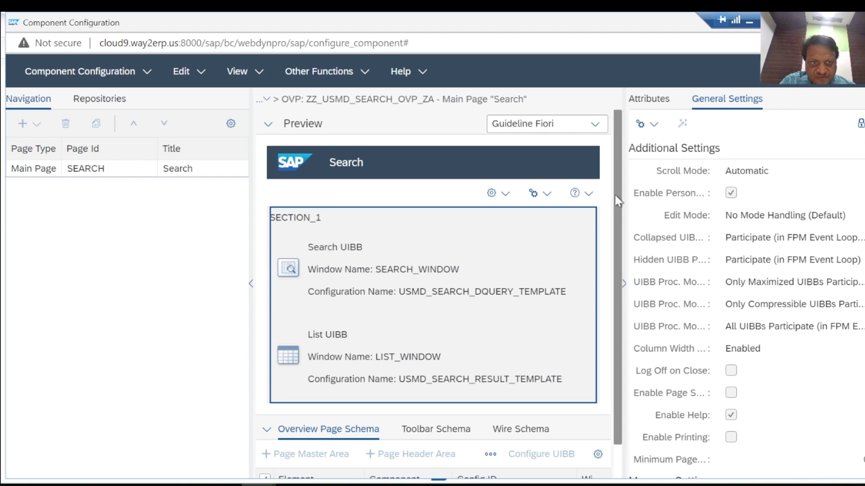
Expand SECTION_1 in the overview page schema and widen the Element column to show the full UIBB names
scroll(622, 270, "down", 1)
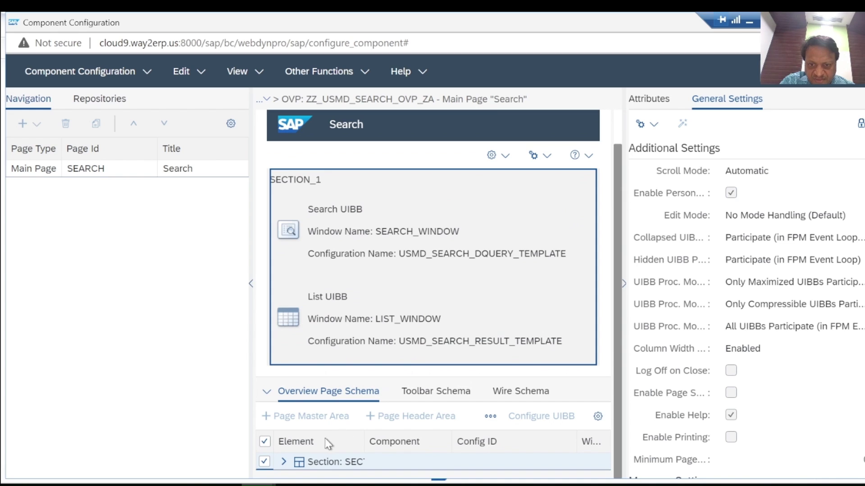
left_click(284, 462)
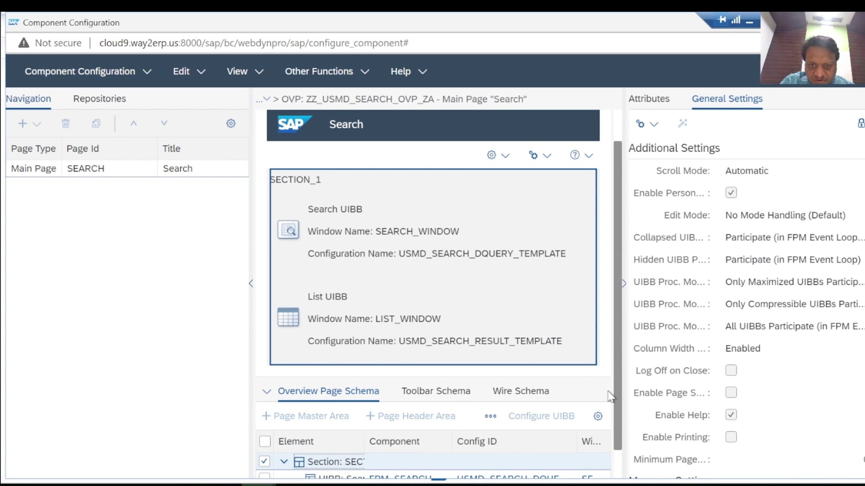
scroll(622, 450, "down", 1)
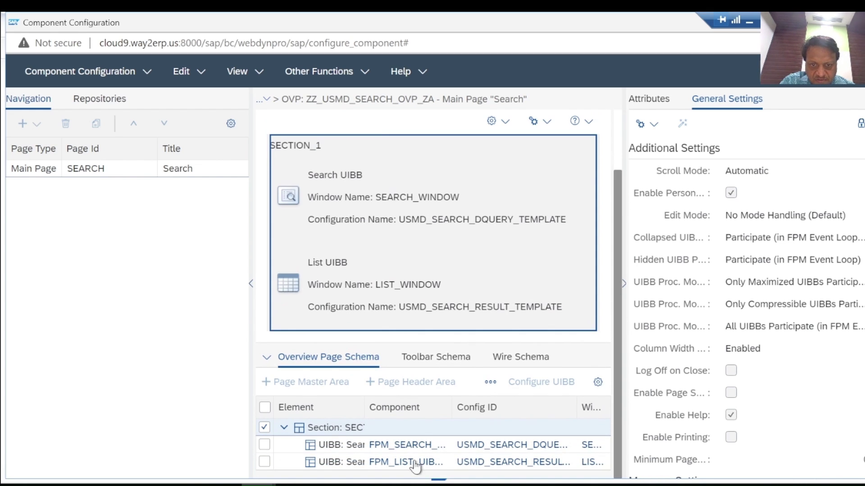
left_click_drag(251, 314, 156, 314)
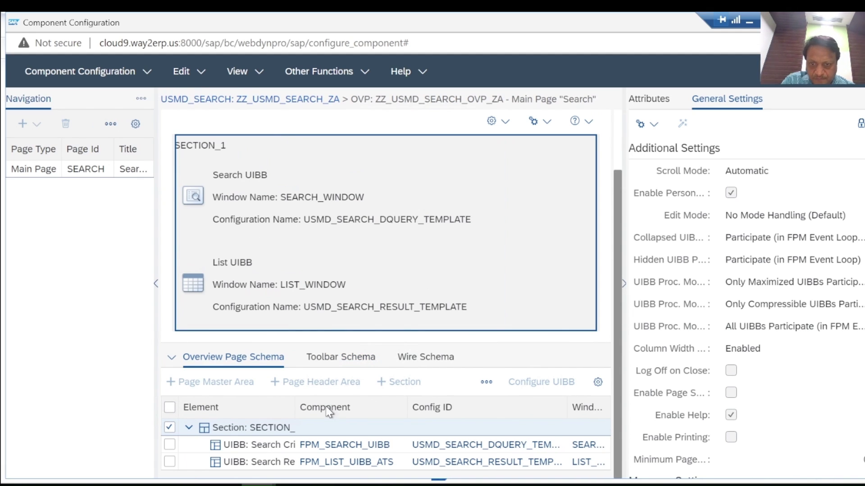
left_click_drag(305, 411, 350, 420)
left_click_drag(293, 407, 351, 408)
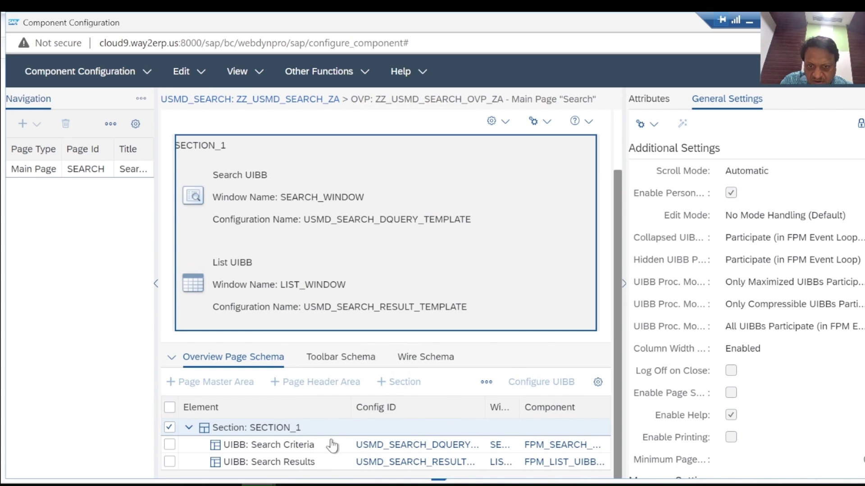
left_click_drag(350, 407, 324, 407)
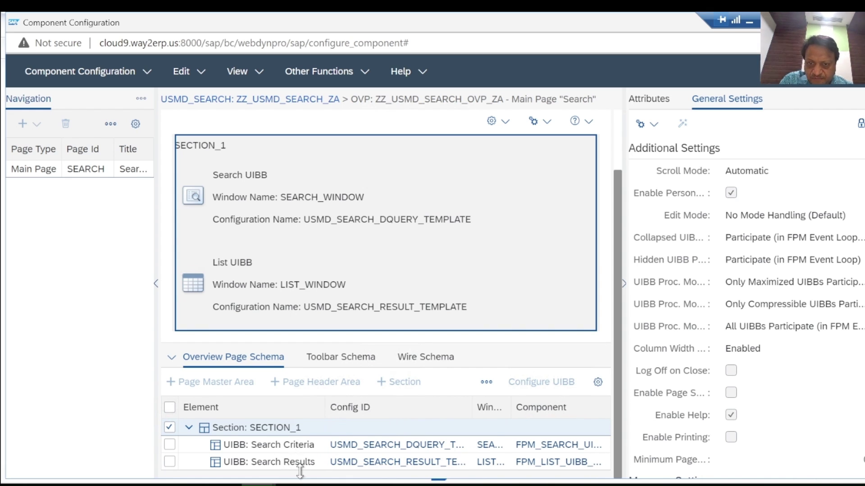
Reopen target configuration ZZ_USMD_SEARCH_OVP_ZA from the application hierarchy and expand SECTION_1 in its page schema
left_click(358, 446)
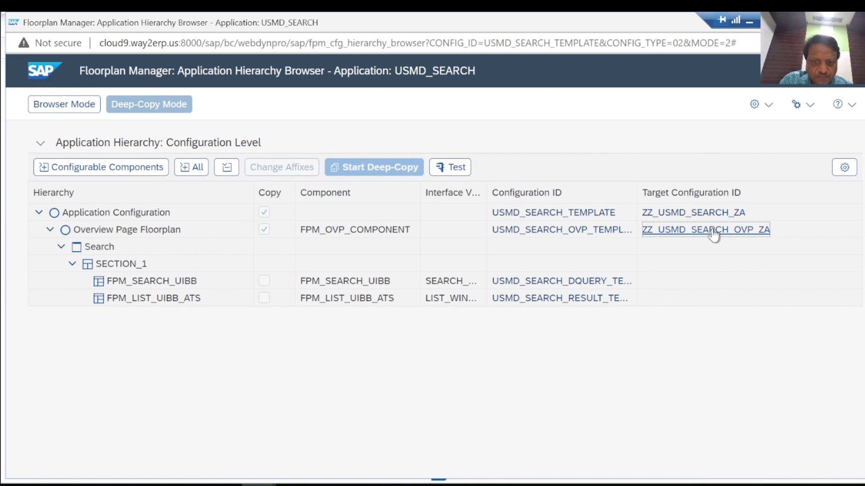
left_click(711, 230)
mouse_move(258, 484)
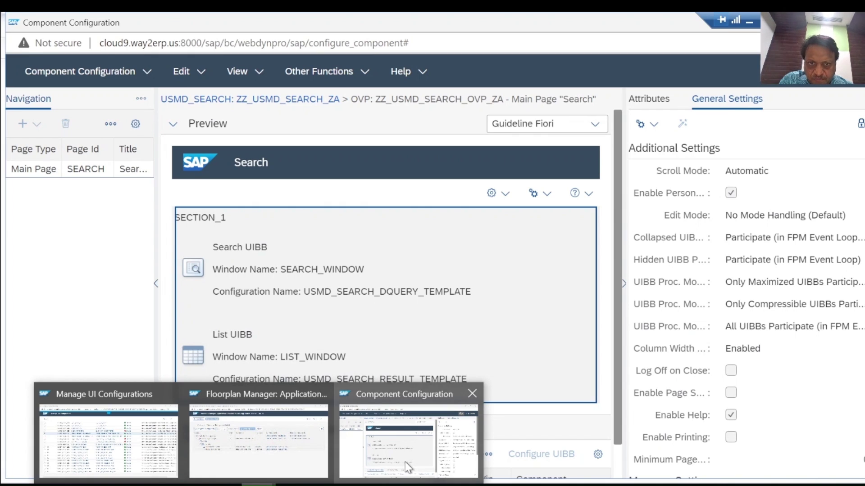
left_click(387, 473)
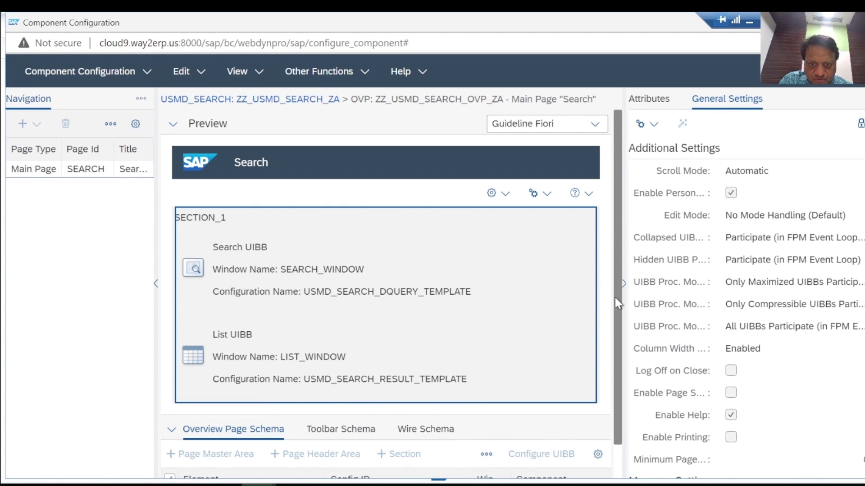
scroll(615, 288, "down", 2)
left_click(188, 462)
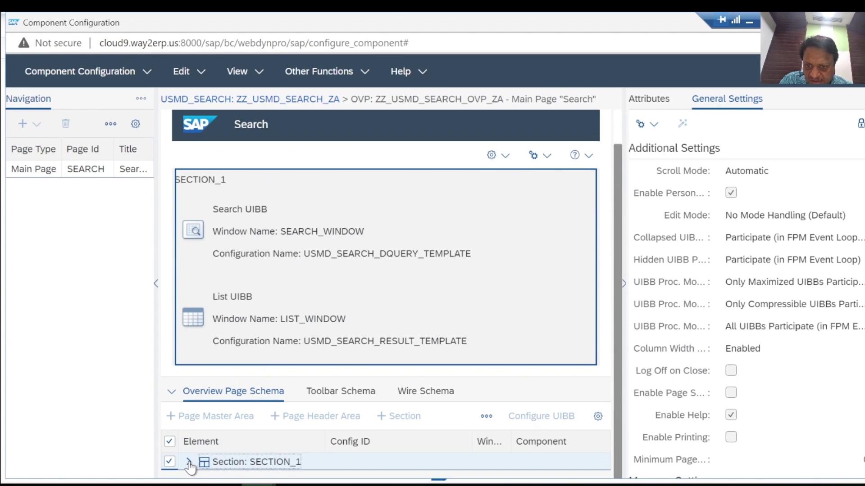
scroll(316, 450, "down", 1)
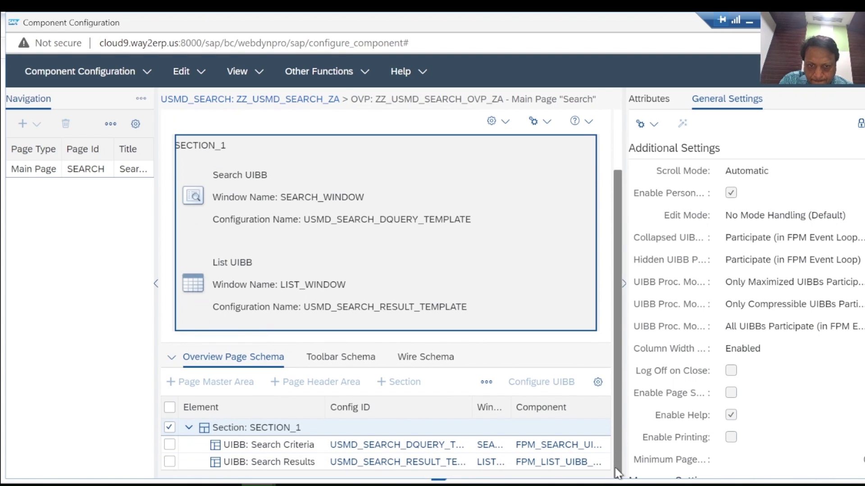
Select the Search Criteria UIBB in SECTION_1 and switch the component configuration to edit mode
left_click(216, 445)
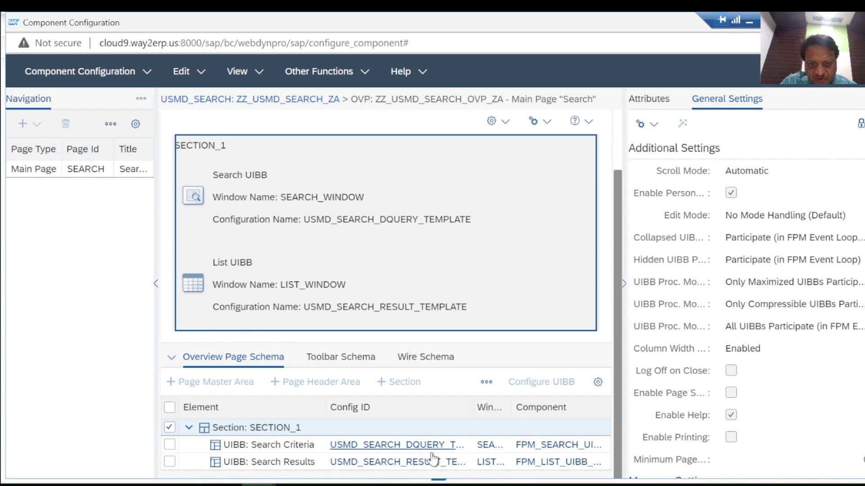
left_click(215, 452)
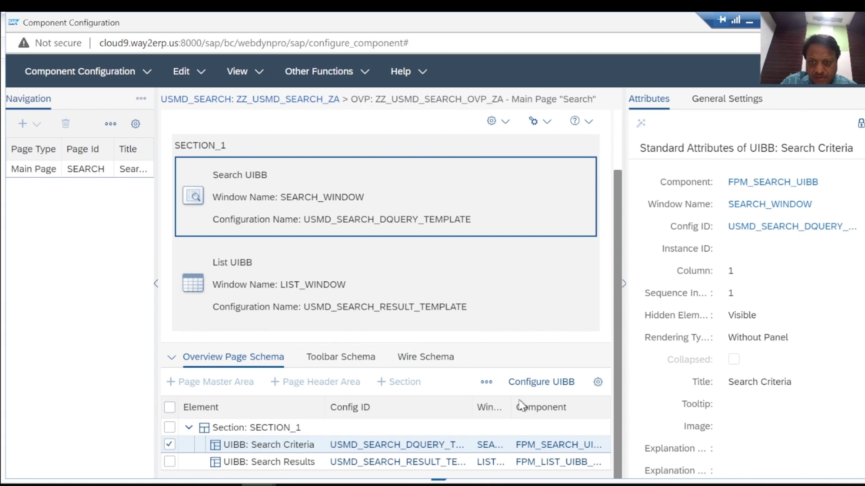
left_click(182, 71)
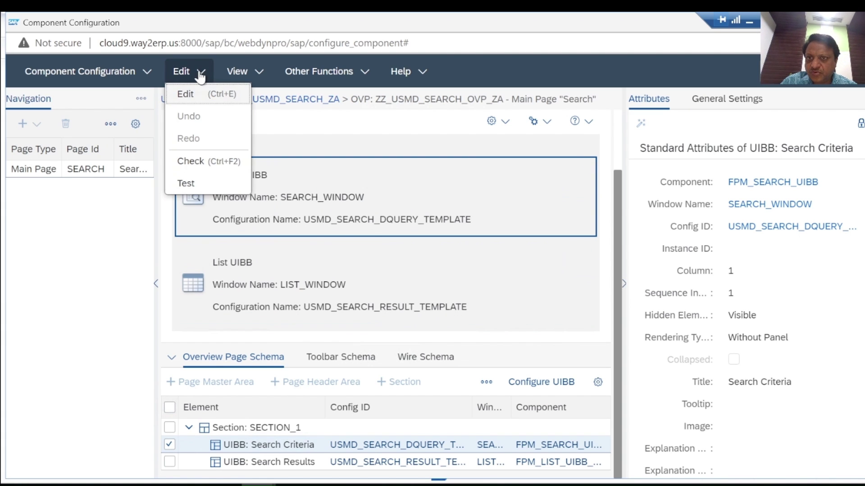
left_click(190, 94)
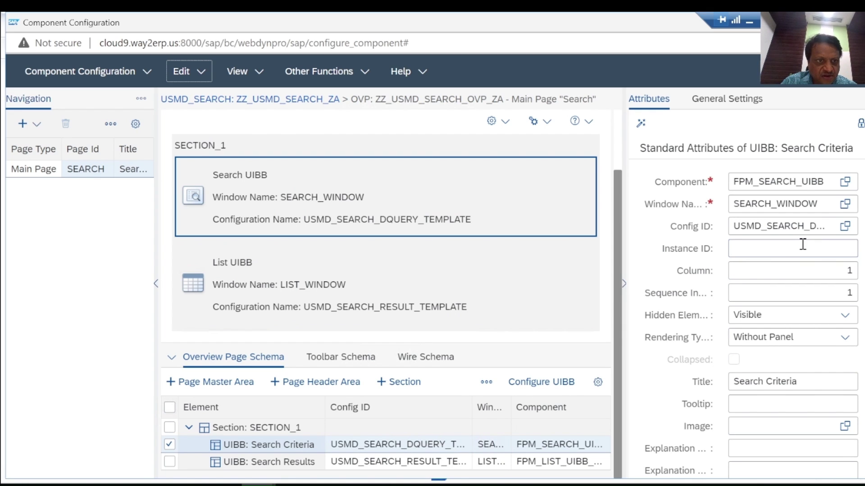
Set the Config ID of the Search Criteria UIBB to ZZ_USMD_SEARCH_DQUERY_ZA
left_click(735, 227)
type("ZZ_")
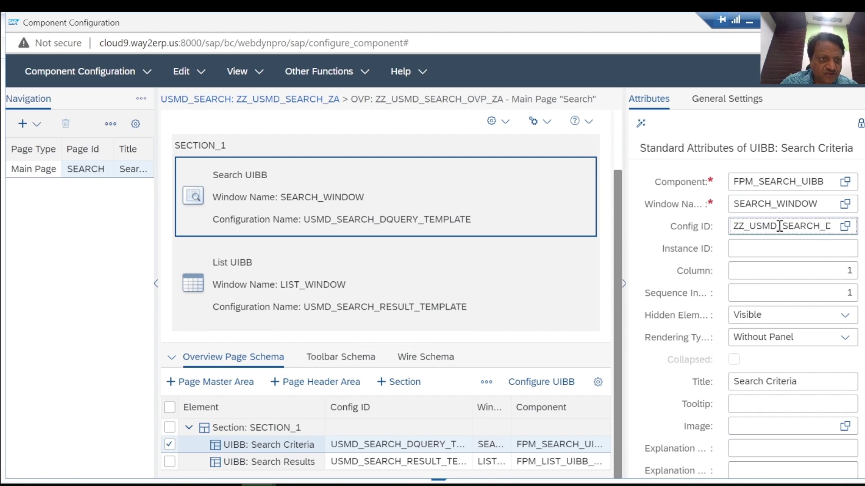
key("Right")
key("Right")
key("Right")
key("Right")
key("Right")
key("Right")
key("Right")
key("Right")
key("Right")
key("Right")
key("Right")
key("Right")
key("Right")
key("Right")
key("Right")
key("Right")
key("Right")
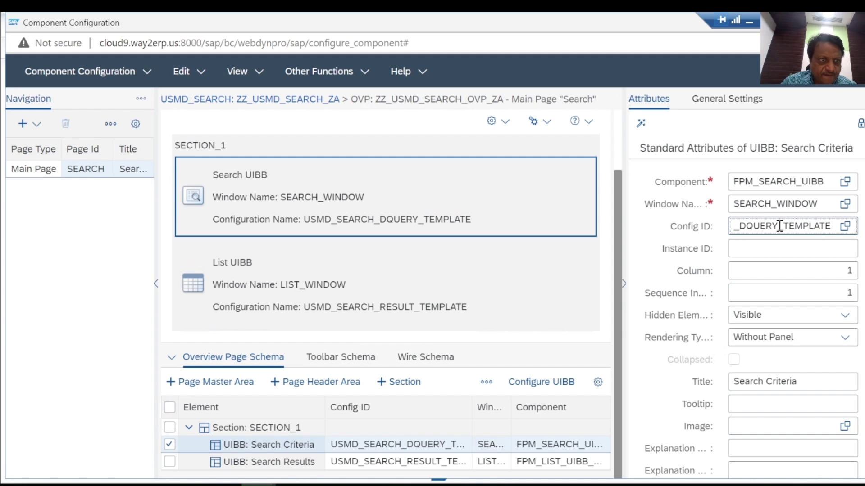
key("BackSpace")
key("BackSpace")
key("BackSpace")
key("BackSpace")
key("BackSpace")
key("BackSpace")
key("BackSpace")
key("BackSpace")
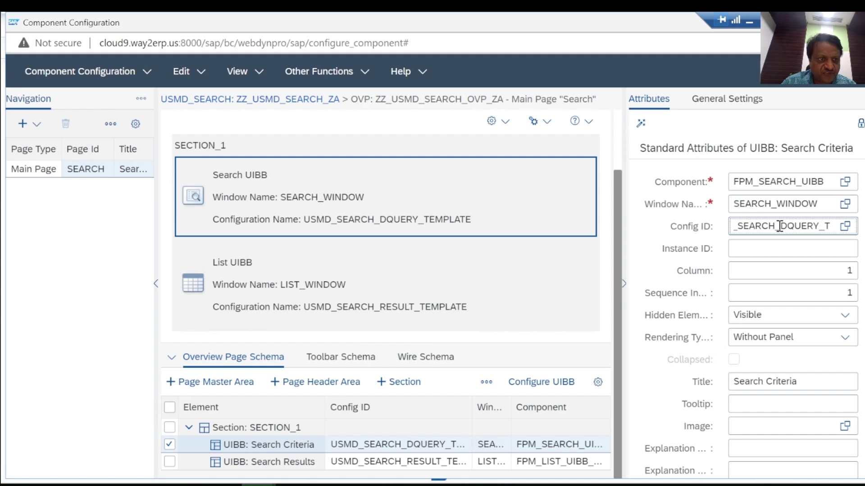
type("ZA")
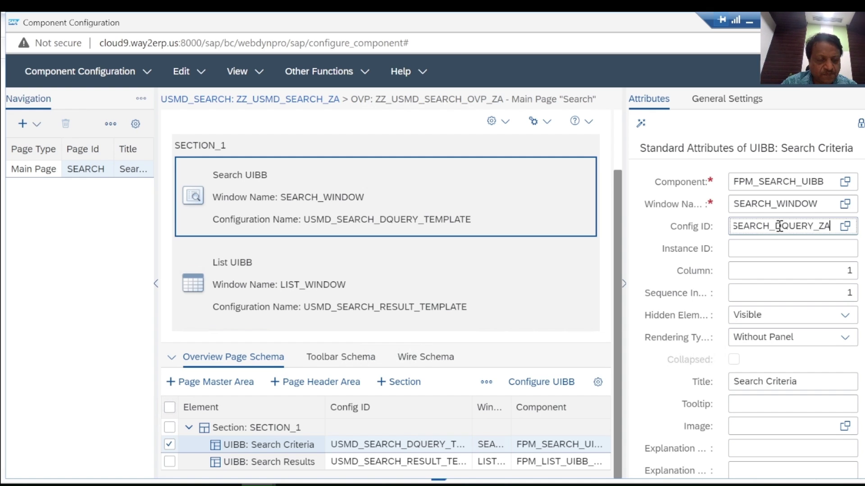
Check the Search Criteria UIBB's Config ID entry over its full length
key("Left")
key("Left")
key("Left")
key("Left")
key("Left")
key("Left")
key("Left")
key("Left")
key("Left")
key("Left")
key("Left")
key("Left")
key("Left")
key("Left")
key("Left")
key("Left")
key("Left")
key("Left")
key("Left")
key("Left")
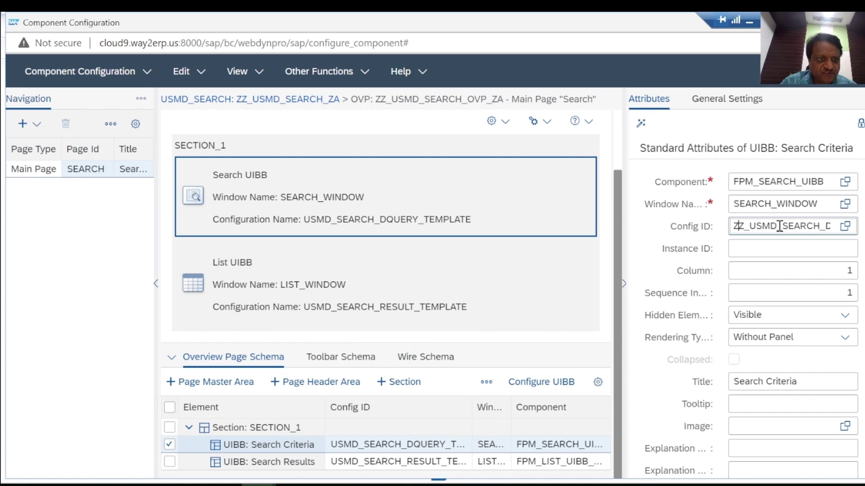
key("Right")
key("Right")
key("Right")
key("Right")
key("Right")
key("Right")
key("Right")
key("Right")
key("Right")
key("Right")
key("Right")
key("Right")
key("Right")
key("Right")
key("Right")
key("Right")
key("Right")
key("Right")
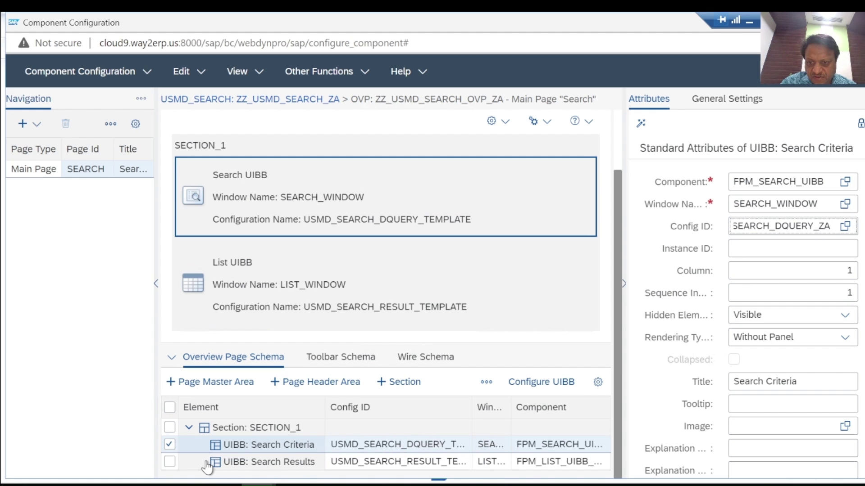
Select only the Search Results UIBB and set its Config ID to ZZ_USMD_SEARCH_RESULT_ZA
left_click(169, 463)
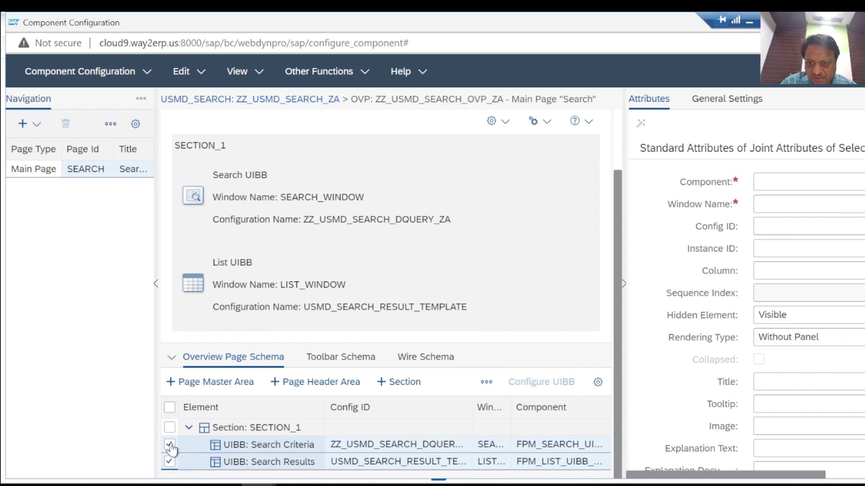
left_click(169, 445)
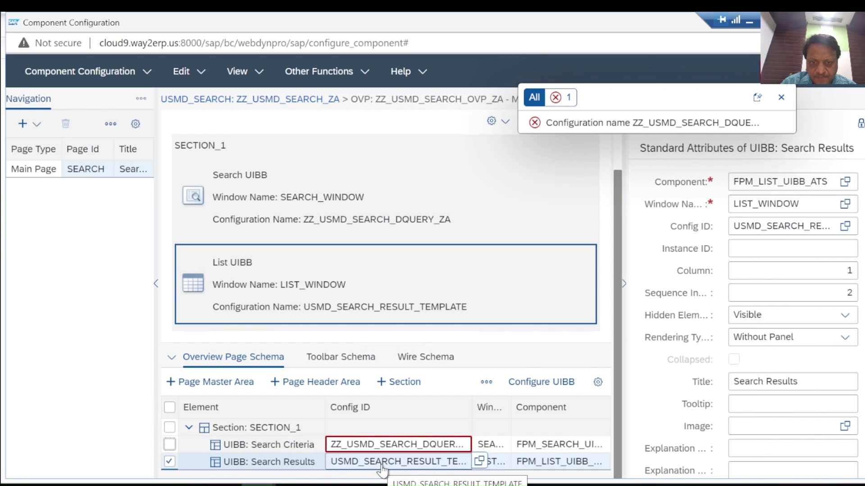
left_click(735, 226)
type("ZZ_")
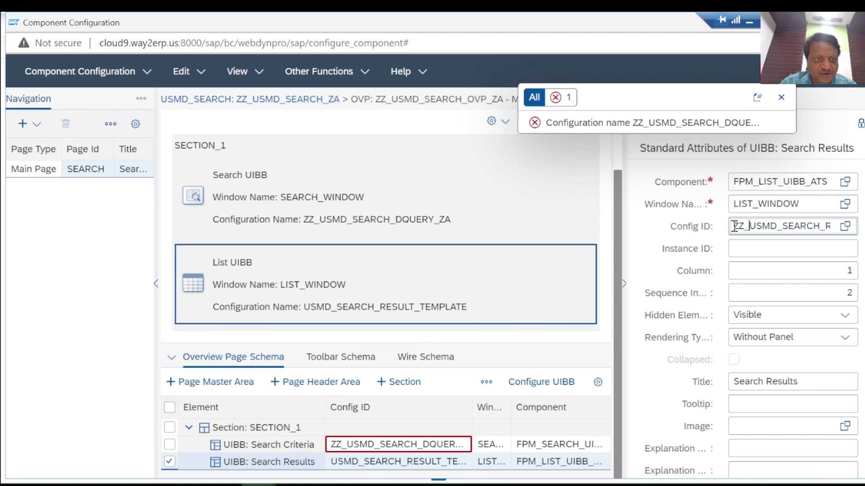
key("Right")
key("Right")
key("Right")
key("Right")
key("Right")
key("Right")
key("Right")
key("Right")
key("Right")
key("Right")
key("Right")
key("Right")
key("Right")
key("Right")
key("Right")
key("Right")
key("BackSpace")
key("BackSpace")
key("BackSpace")
key("BackSpace")
key("BackSpace")
key("BackSpace")
key("BackSpace")
key("BackSpace")
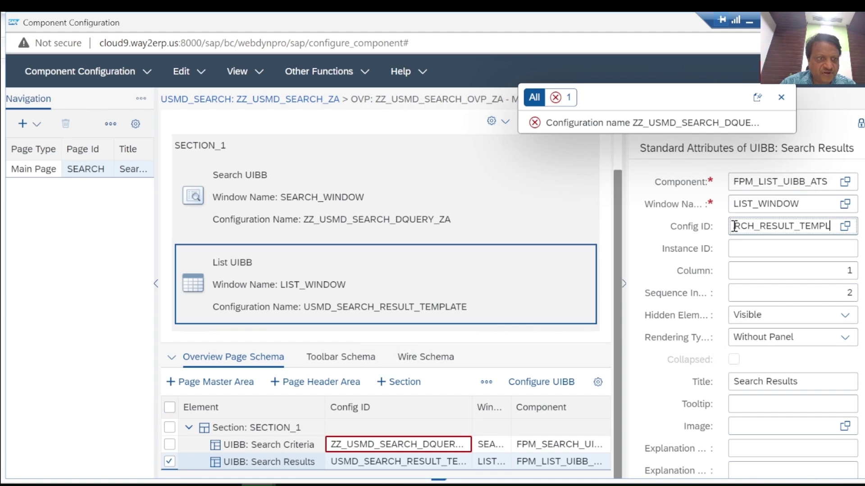
type("ZA")
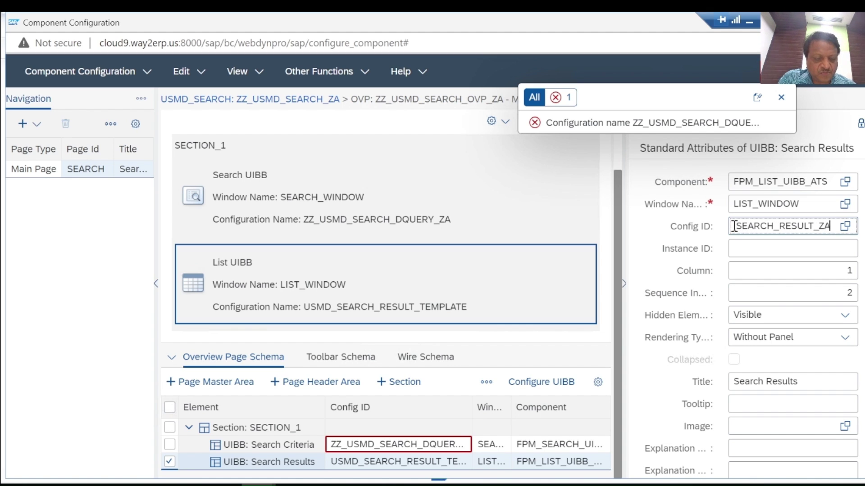
key("Return")
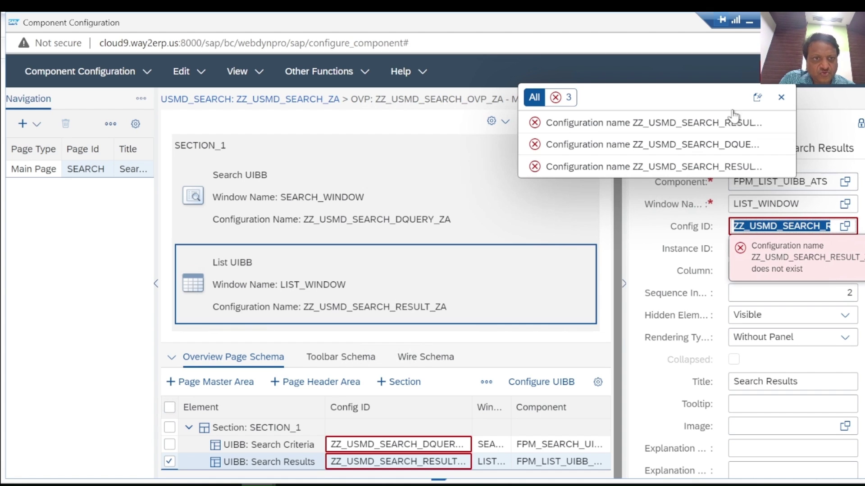
left_click(782, 98)
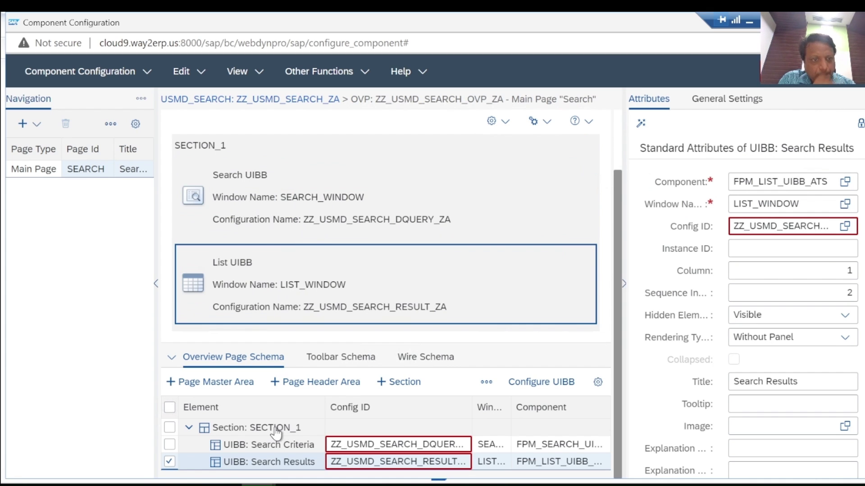
Configure the Search Criteria UIBB by creating configuration ZZ_USMD_SEARCH_DQUERY_ZA with an empty description
left_click(169, 444)
left_click(169, 462)
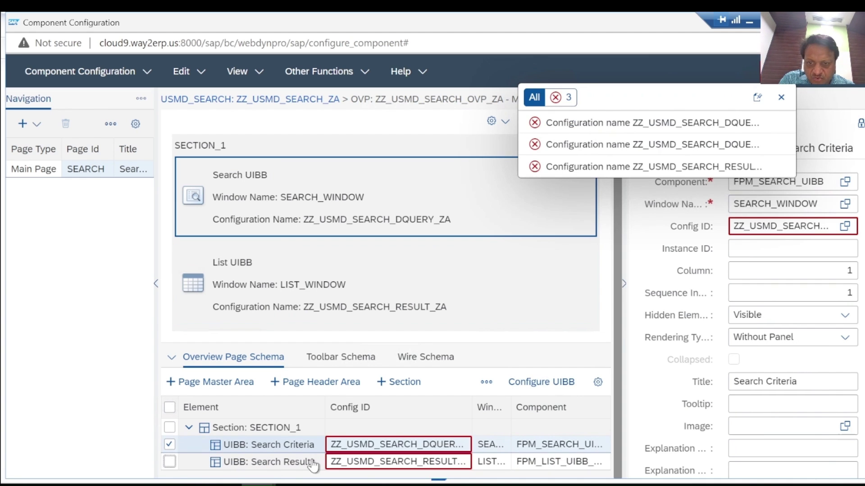
left_click(524, 388)
left_click(373, 316)
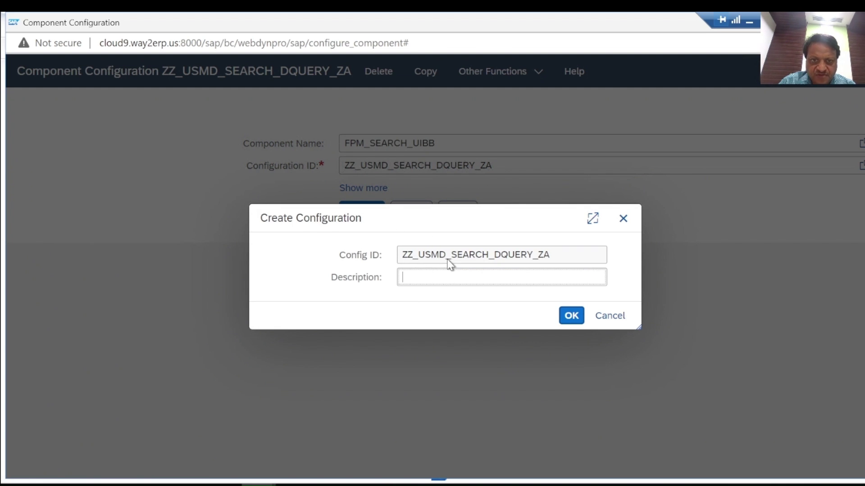
left_click(577, 313)
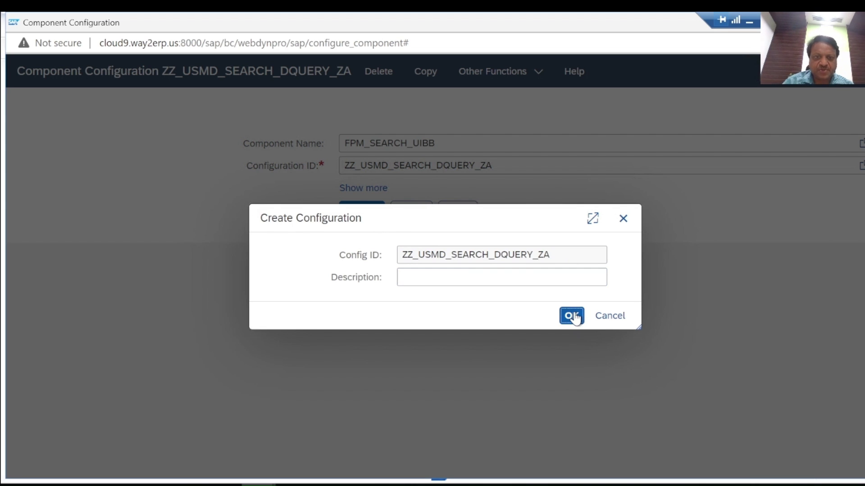
left_click(561, 390)
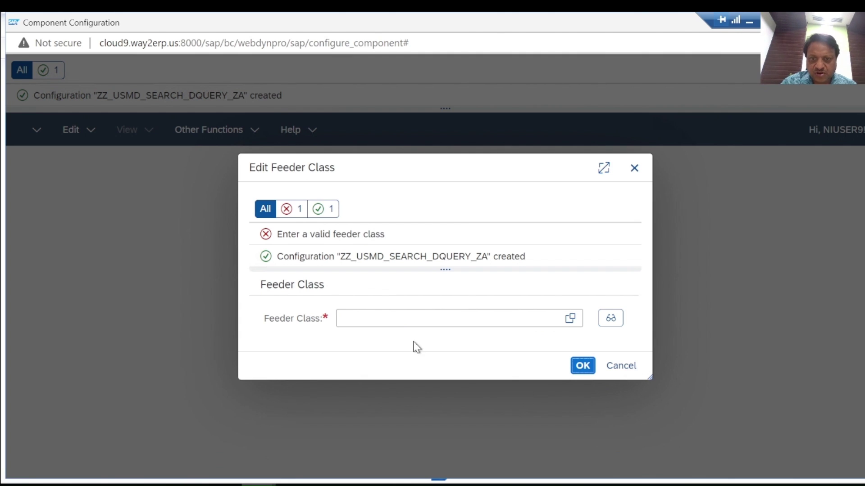
Assign feeder class CL_USMD_SEARCH_GUIBB_DQUERY to the ZZ_USMD_SEARCH_DQUERY_ZA configuration
left_click(402, 319)
type("CL")
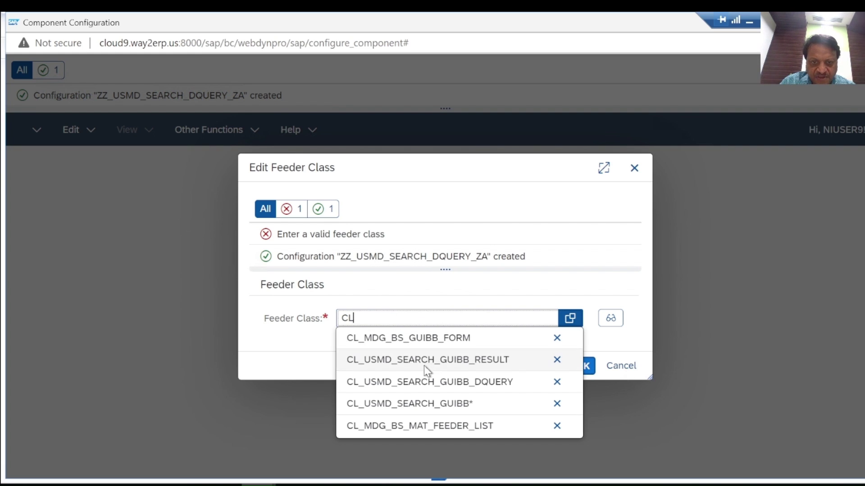
left_click(464, 383)
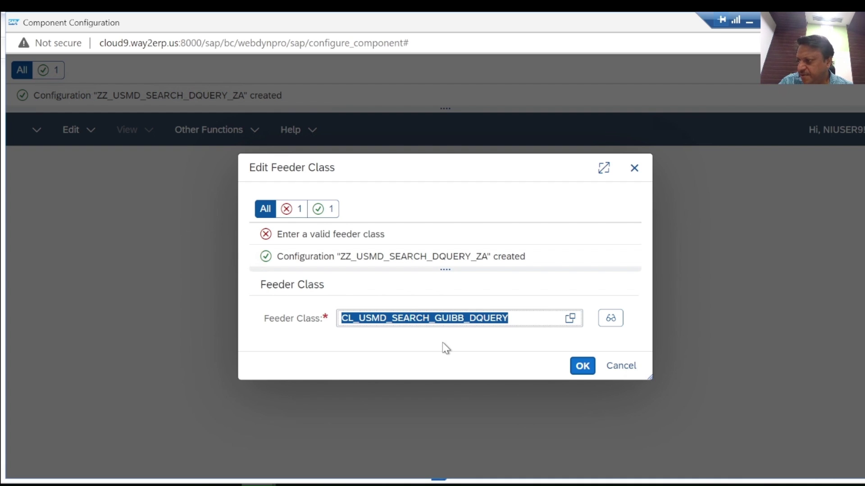
left_click(583, 365)
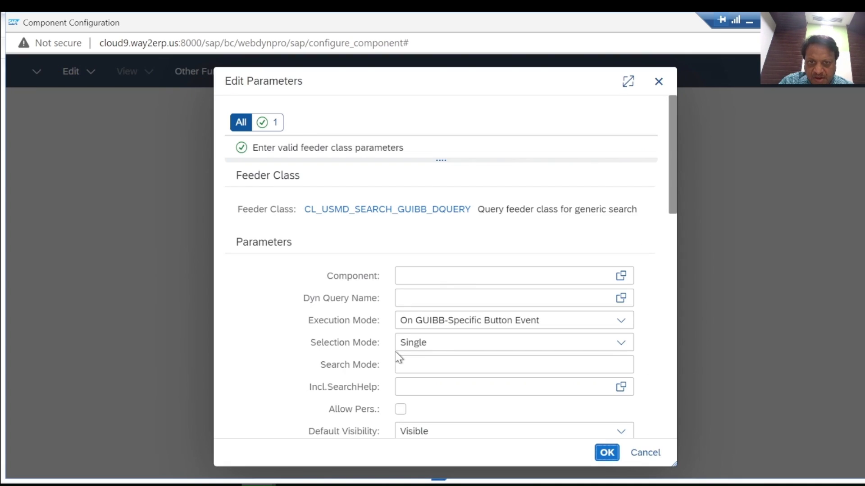
Set the Component parameter of the CL_USMD_SEARCH_GUIBB_DQUERY feeder class to ZSP_ZA
left_click(404, 277)
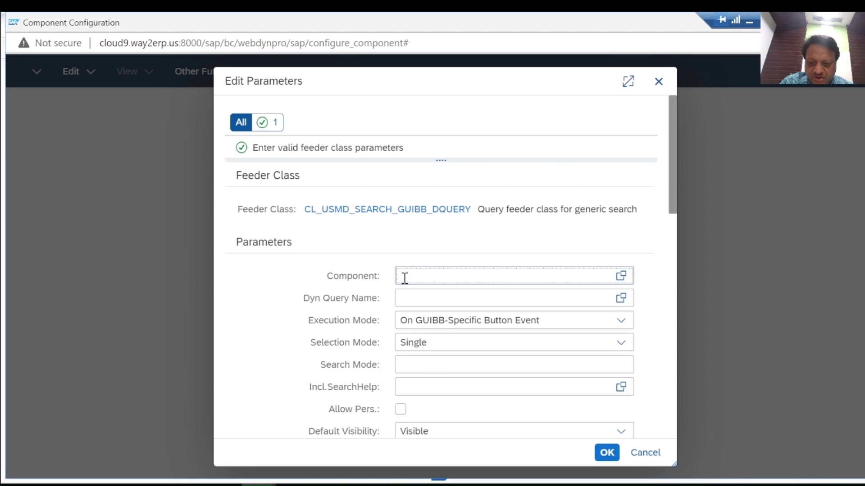
type("ZSP_ZA")
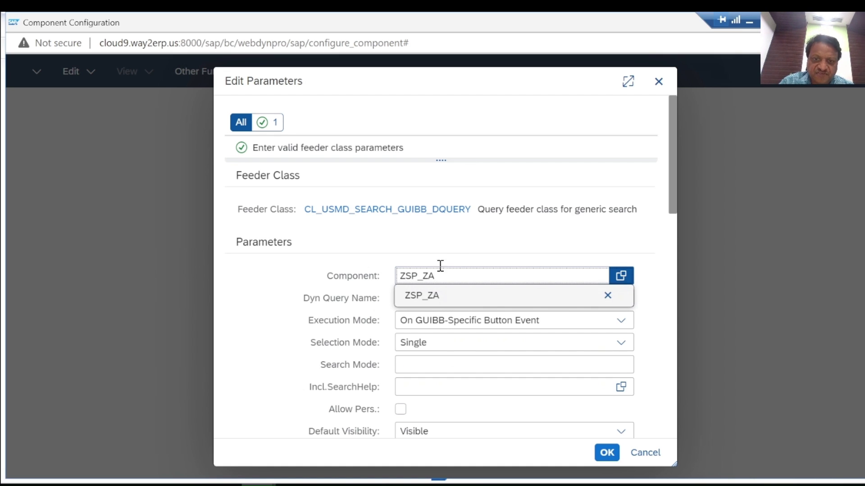
left_click(448, 248)
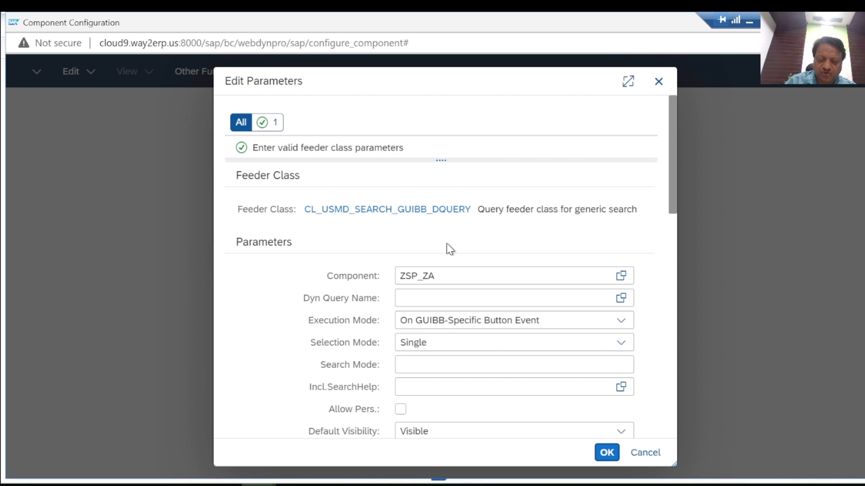
Set the Dyn Query Name to DynamicQueryLOCATION and apply the feeder class parameters
left_click(434, 299)
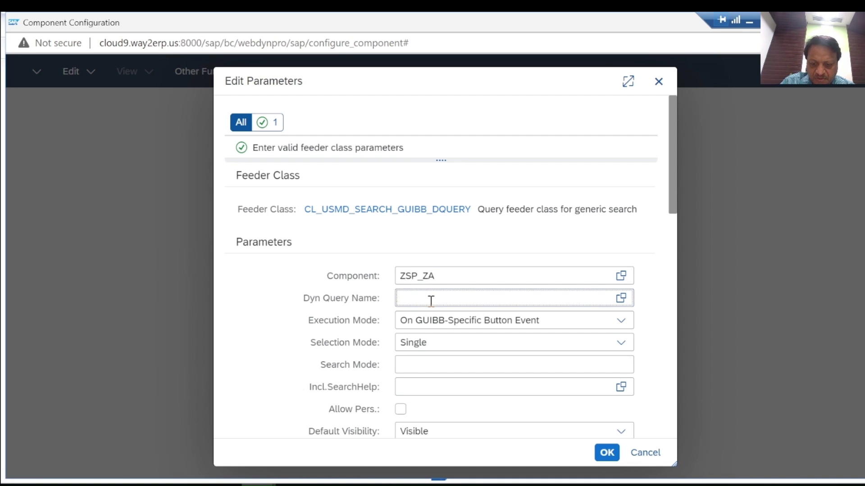
type("D")
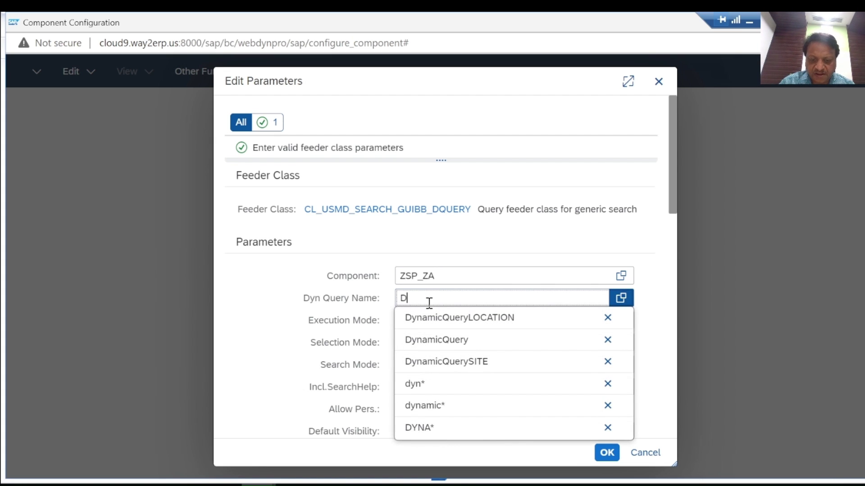
type("ynamicQuery")
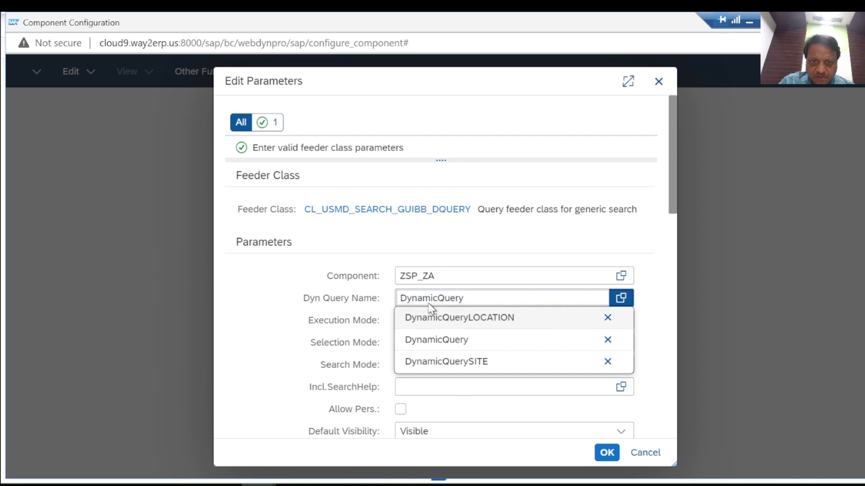
type("Location")
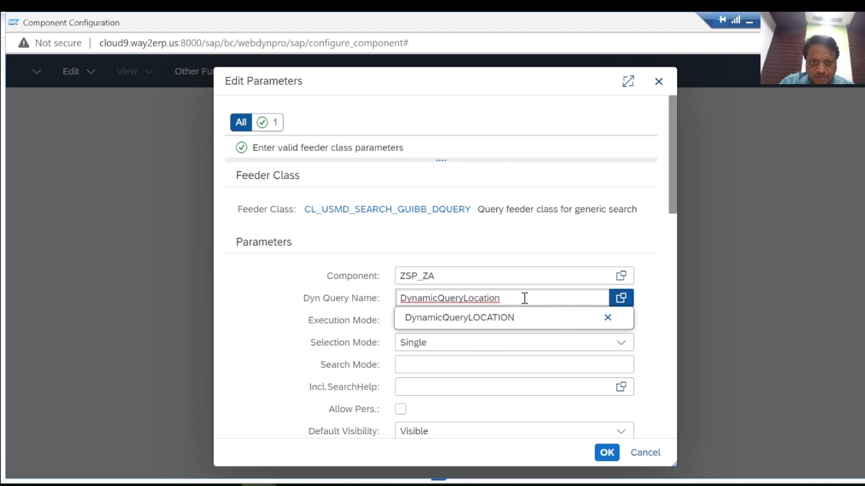
key("BackSpace")
key("BackSpace")
key("BackSpace")
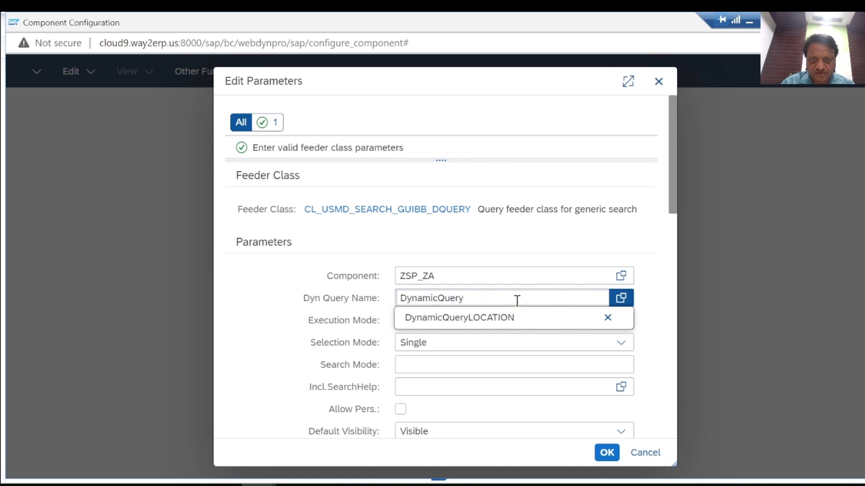
type("LOCATION")
key("Return")
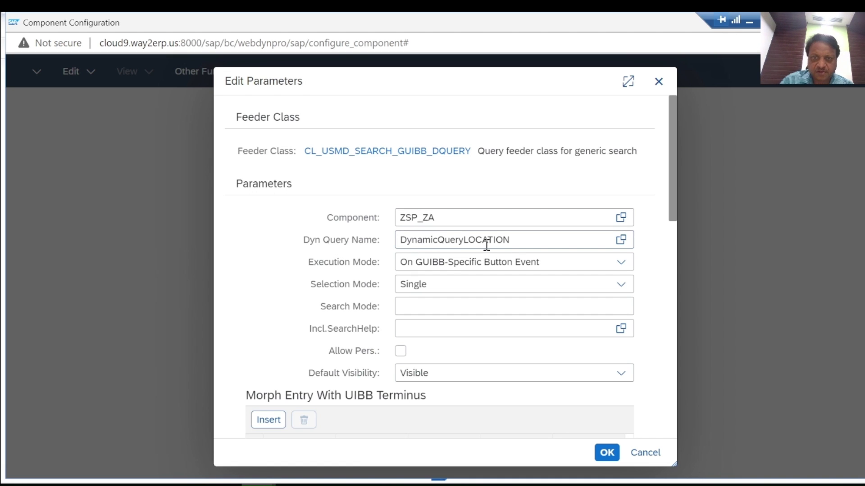
left_click(607, 455)
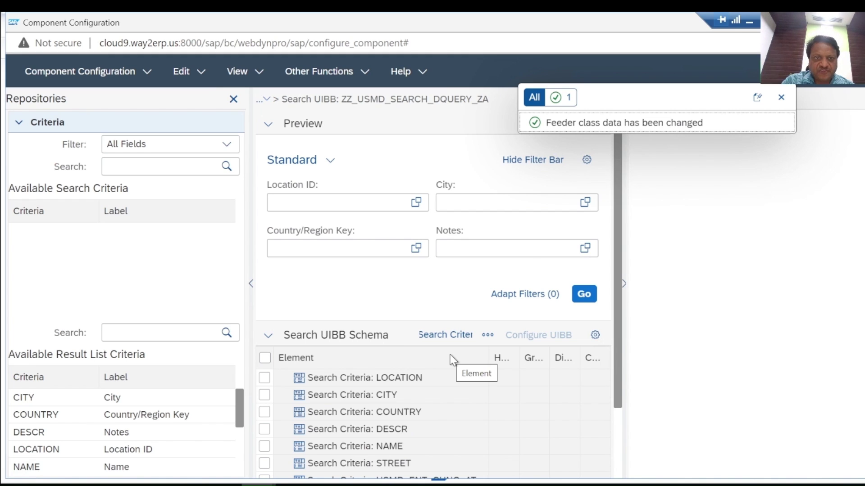
Change the search area format of the search UIBB to Condition List (Grouped) in its general settings
left_click(781, 97)
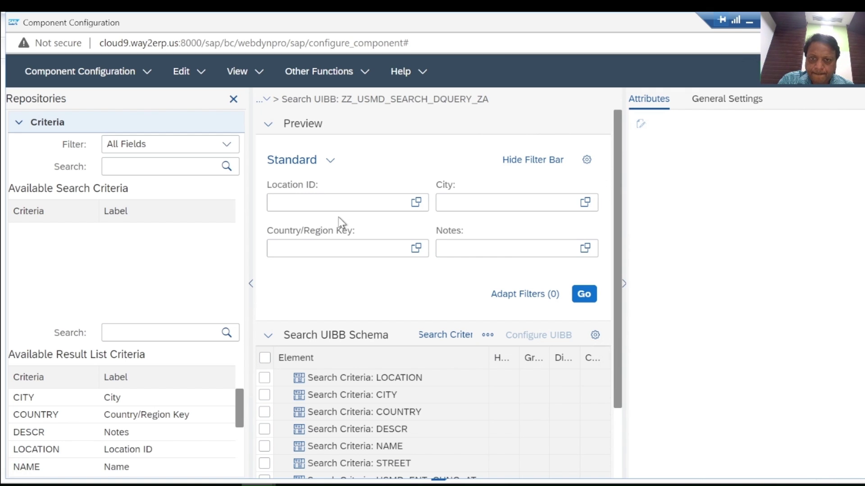
left_click(333, 200)
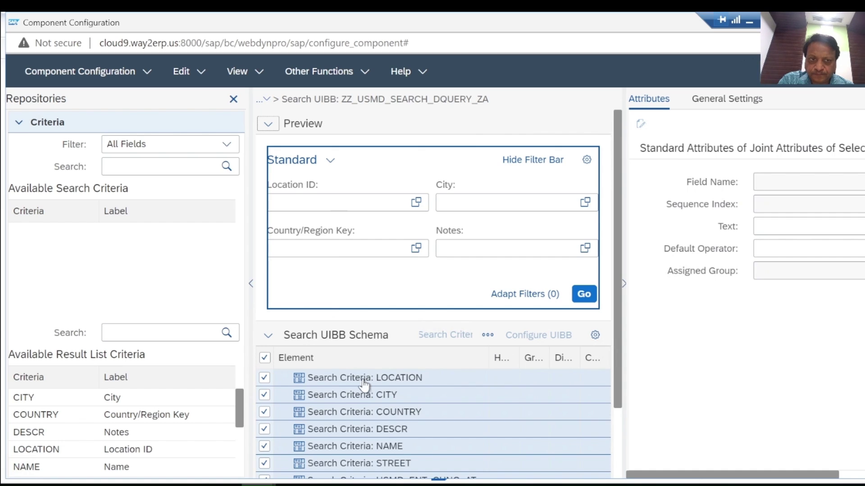
left_click(304, 360)
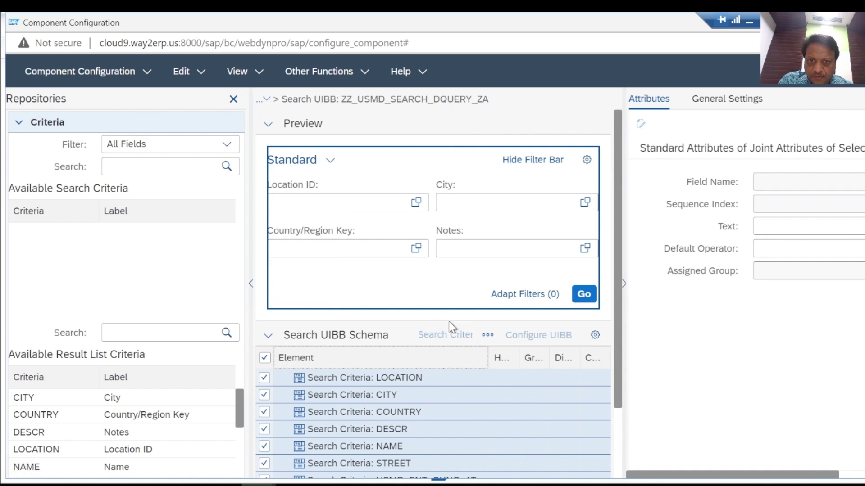
left_click(619, 202)
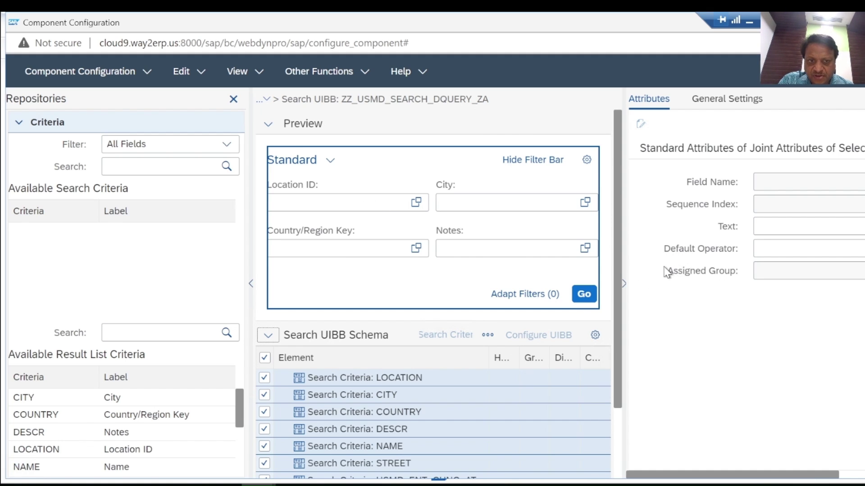
left_click(705, 100)
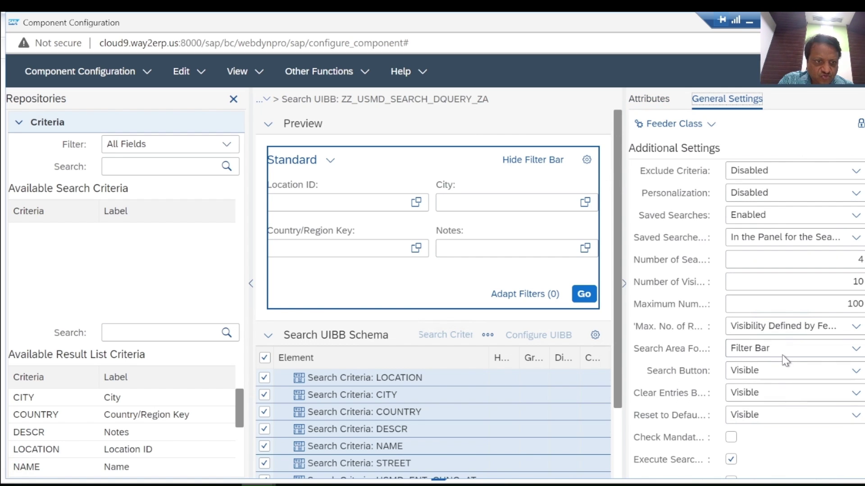
left_click(795, 352)
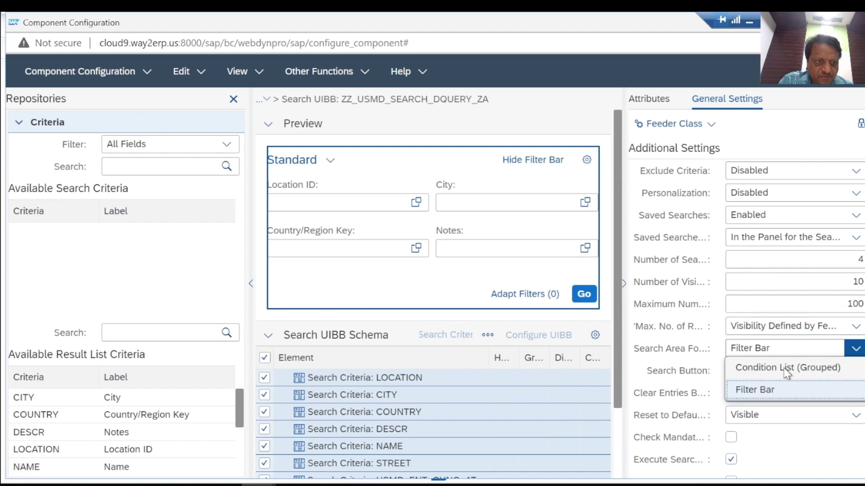
left_click(791, 368)
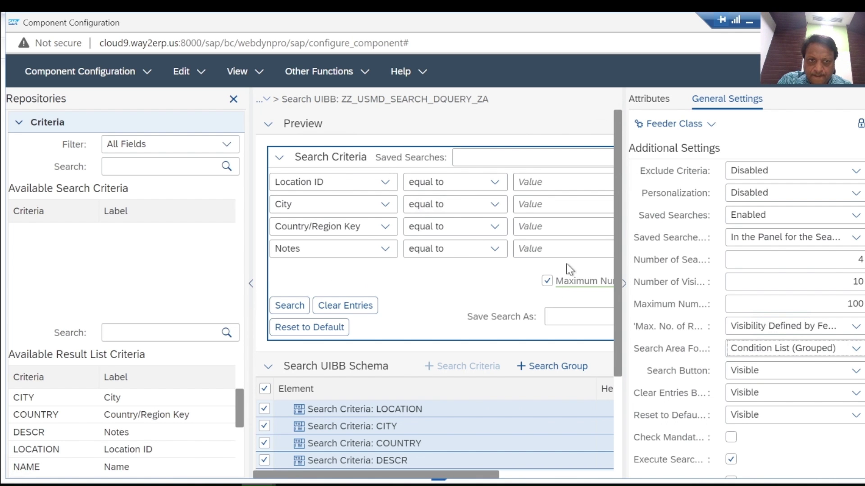
Delete all search criteria from the Search UIBB Schema except COUNTRY and NAME
scroll(619, 247, "down", 2)
mouse_move(619, 245)
left_mouse_down()
mouse_move(621, 311)
mouse_move(621, 222)
mouse_move(621, 271)
mouse_move(619, 255)
left_mouse_up()
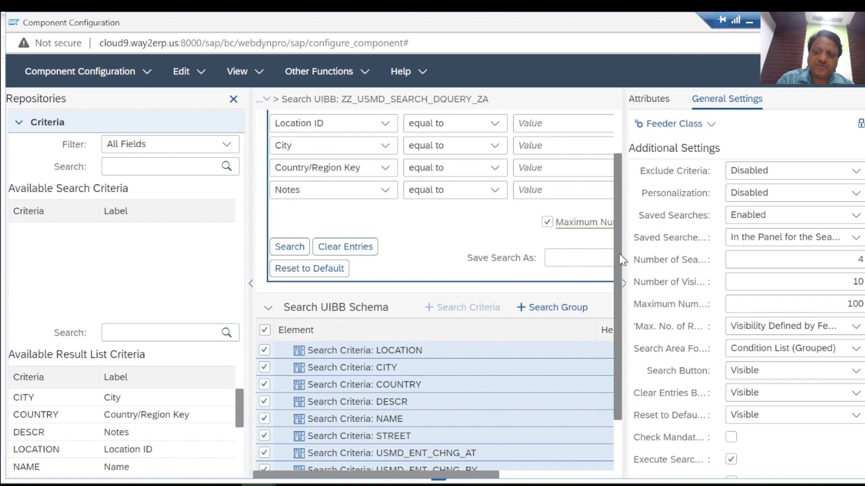
left_click_drag(621, 260, 616, 311)
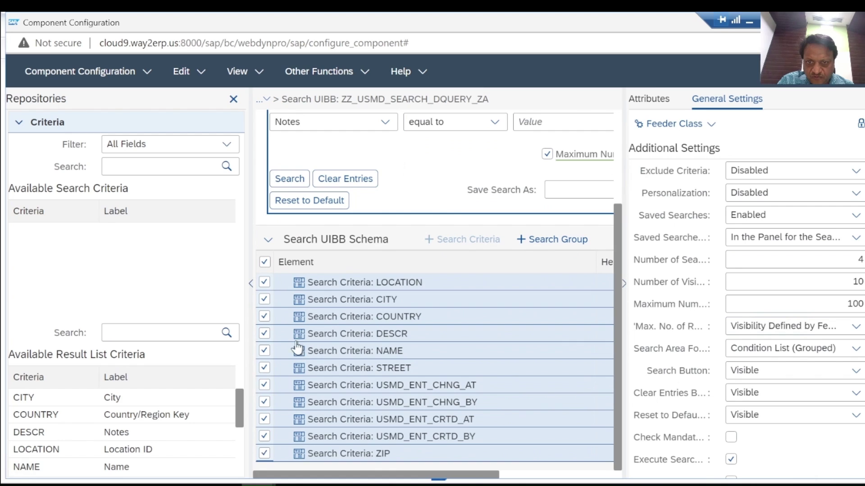
left_click(264, 367)
left_click(265, 354)
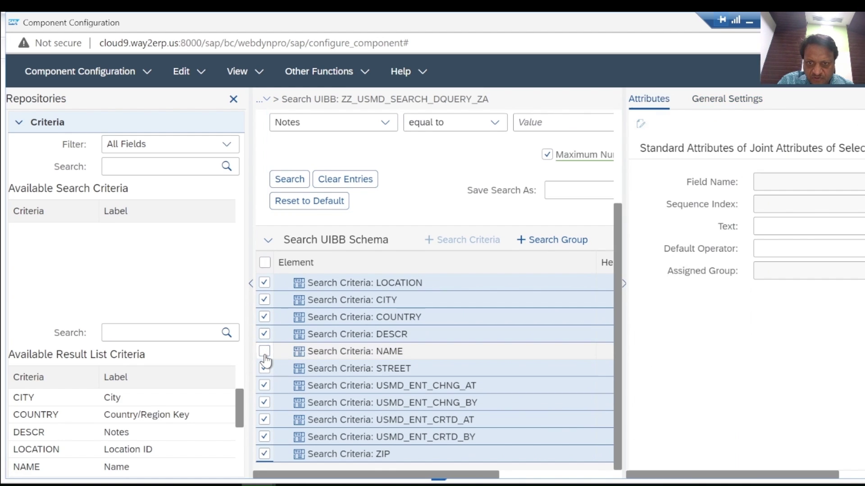
left_click(264, 318)
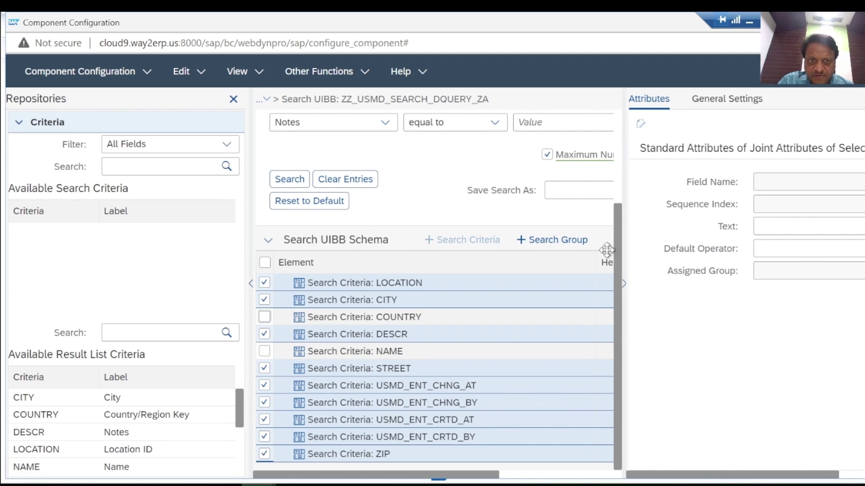
left_click_drag(625, 299, 700, 298)
left_click(654, 242)
left_click(569, 304)
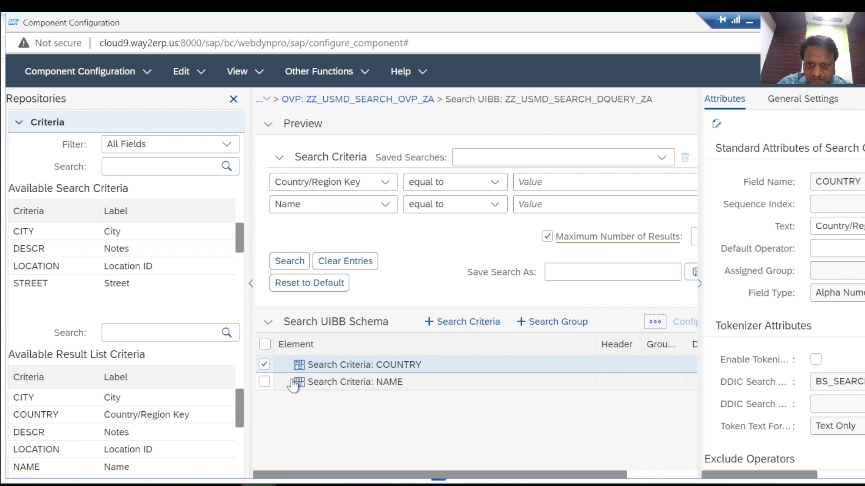
Move the NAME search criterion above COUNTRY in the Search UIBB Schema
left_click(355, 385)
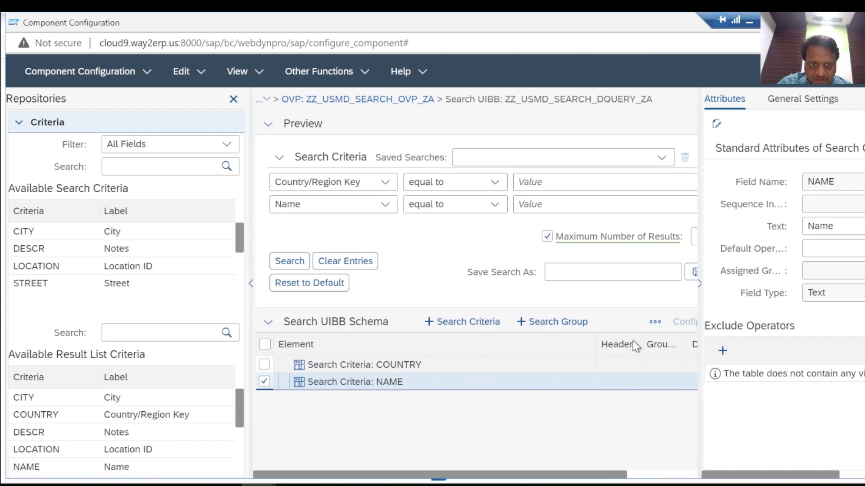
left_click(655, 322)
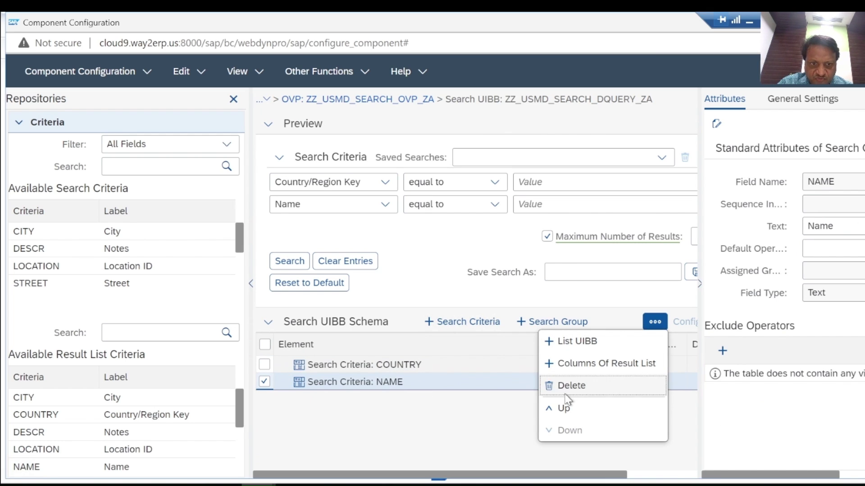
left_click(562, 408)
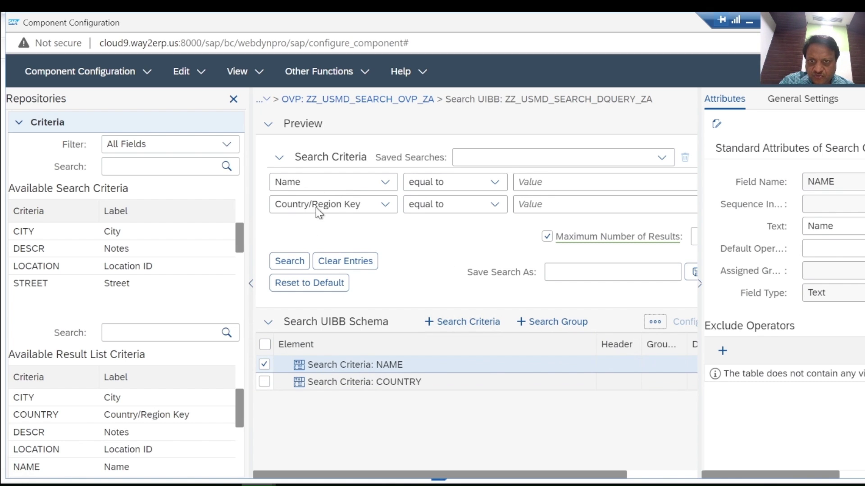
Change the label text of the COUNTRY search criterion to Country Key
left_click(315, 381)
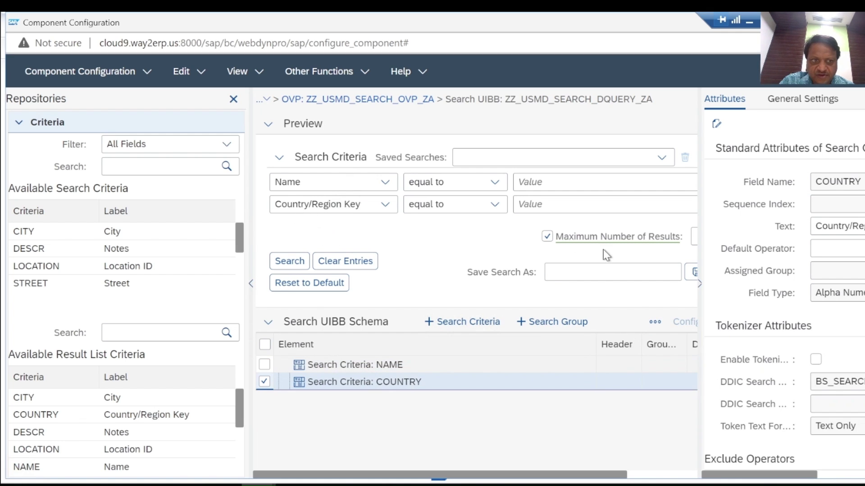
left_click_drag(699, 220, 608, 220)
left_click(796, 226)
key("BackSpace")
key("BackSpace")
key("BackSpace")
key("BackSpace")
key("BackSpace")
key("BackSpace")
key("BackSpace")
key("BackSpace")
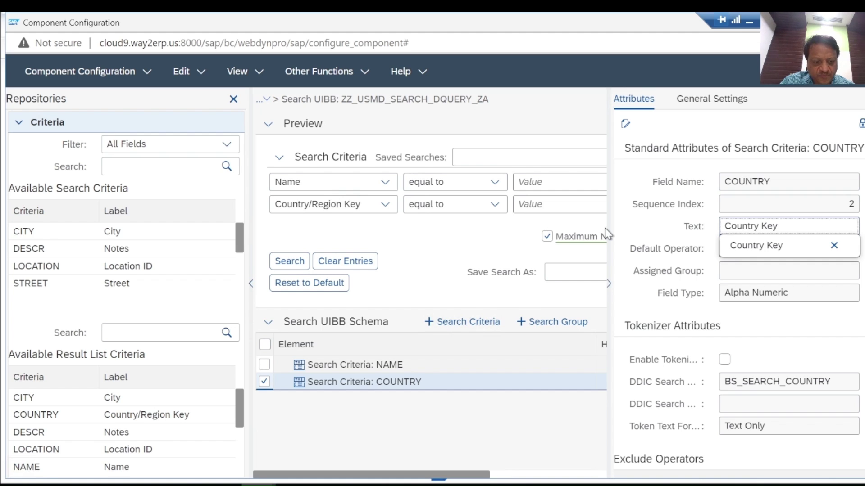
key("ctrl+a")
key("Return")
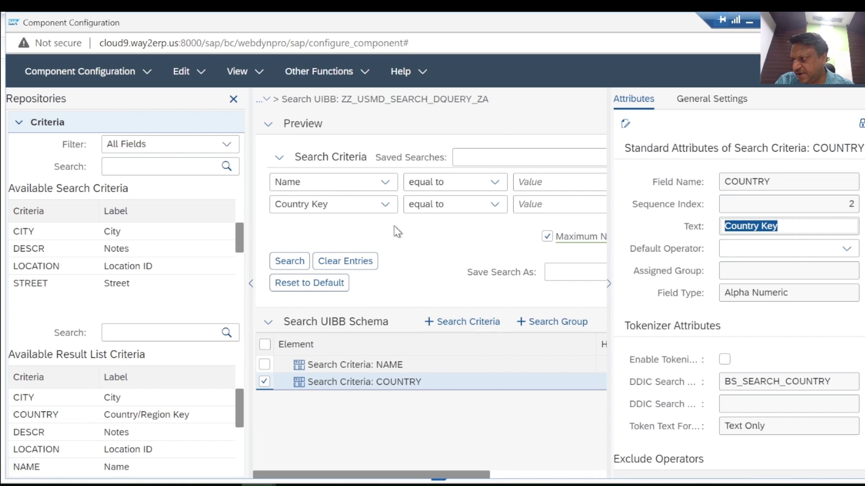
Save the ZZ_USMD_SEARCH_DQUERY_ZA search configuration and dismiss the resulting message
left_click(111, 76)
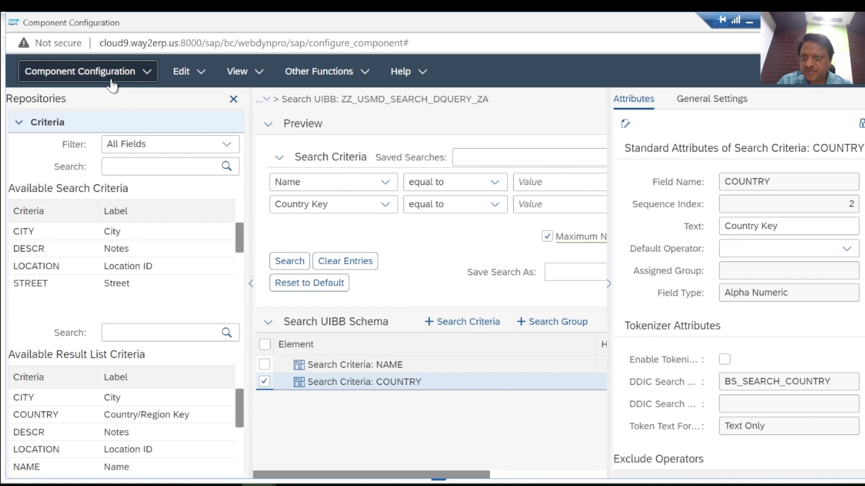
left_click(48, 97)
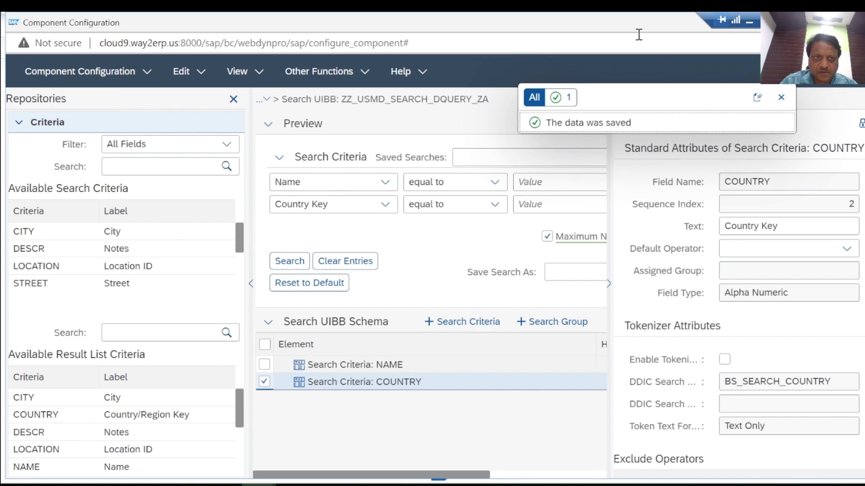
left_click(780, 98)
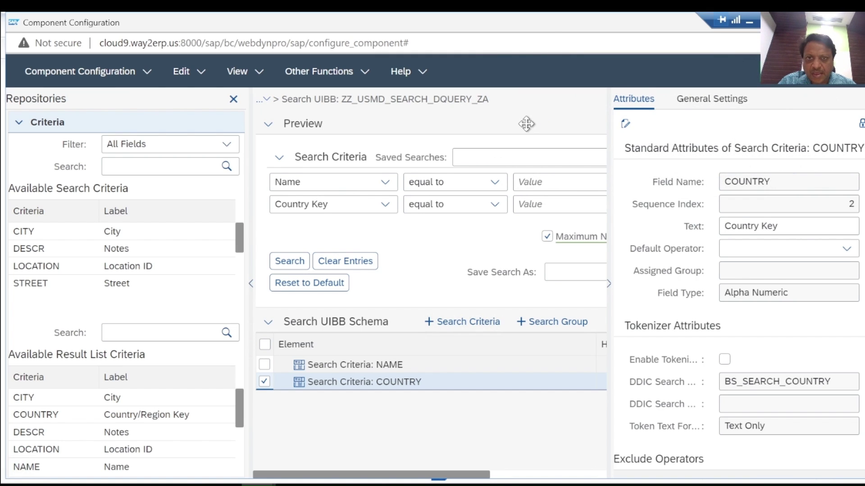
Return to the ZZ_USMD_SEARCH_OVP_ZA overview page configuration and bring its UIBB list into view
left_click(266, 102)
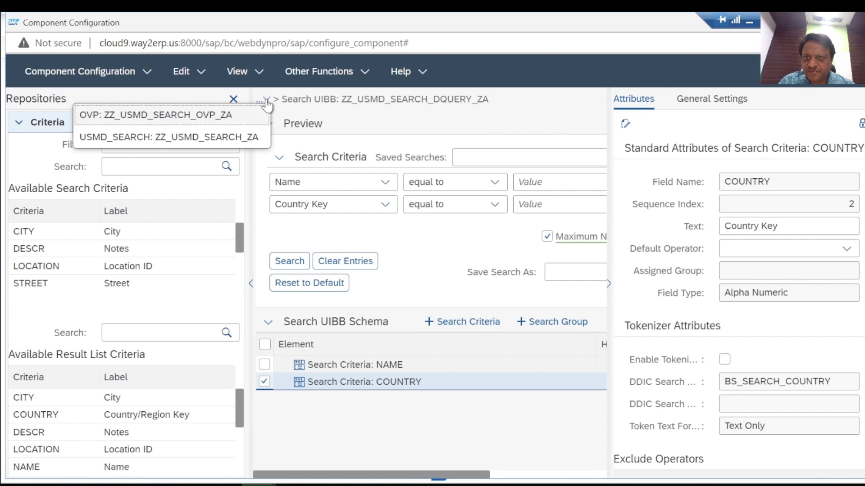
left_click(214, 118)
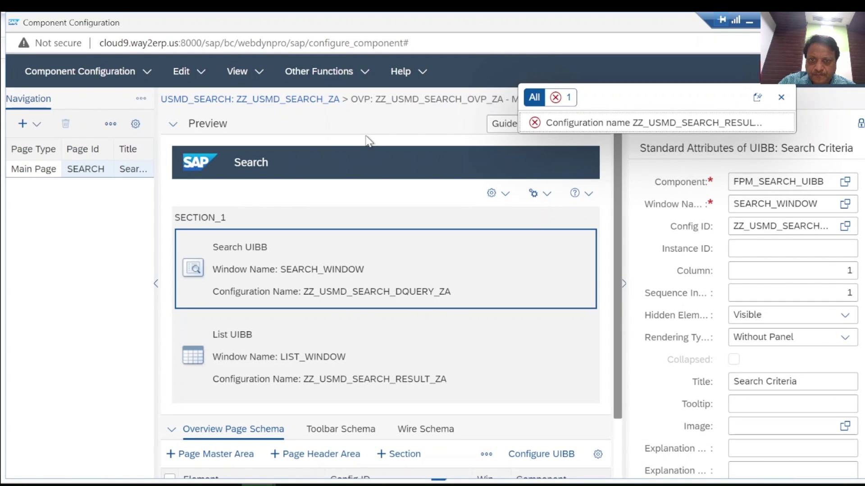
scroll(616, 235, "down", 1)
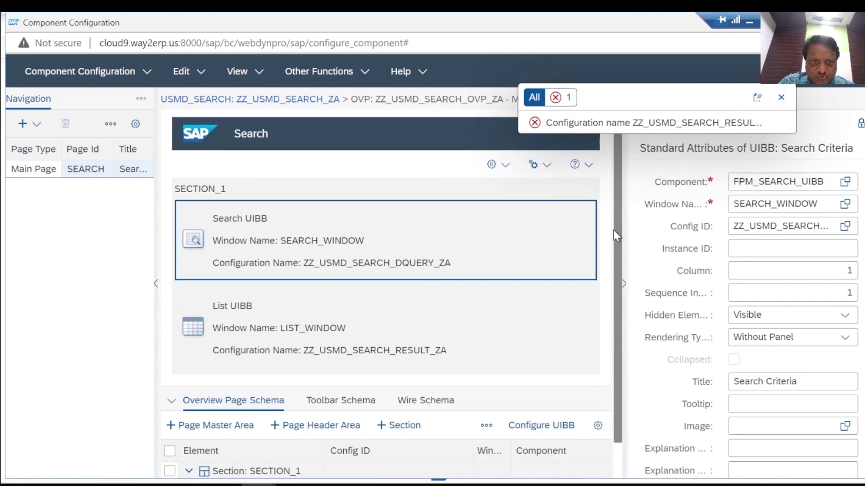
scroll(616, 235, "down", 2)
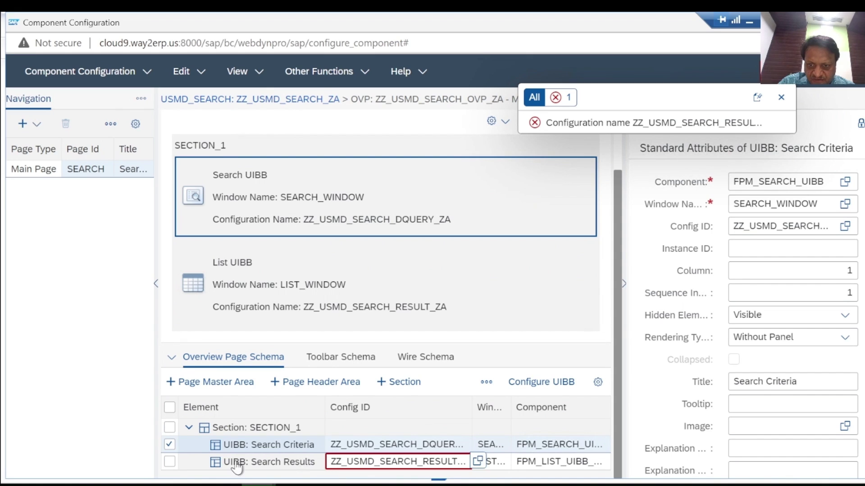
Create the missing ZZ_USMD_SEARCH_RESULT_ZA configuration for the Search Results UIBB as a local object, without a description
left_click(169, 445)
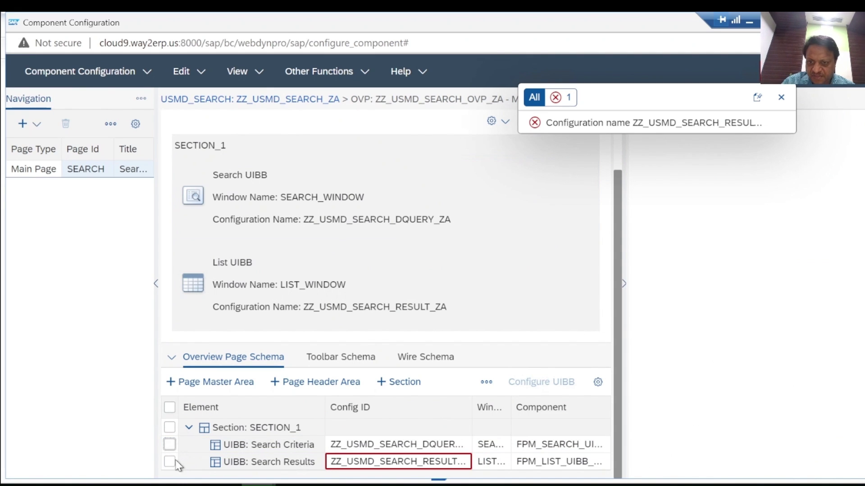
left_click(174, 462)
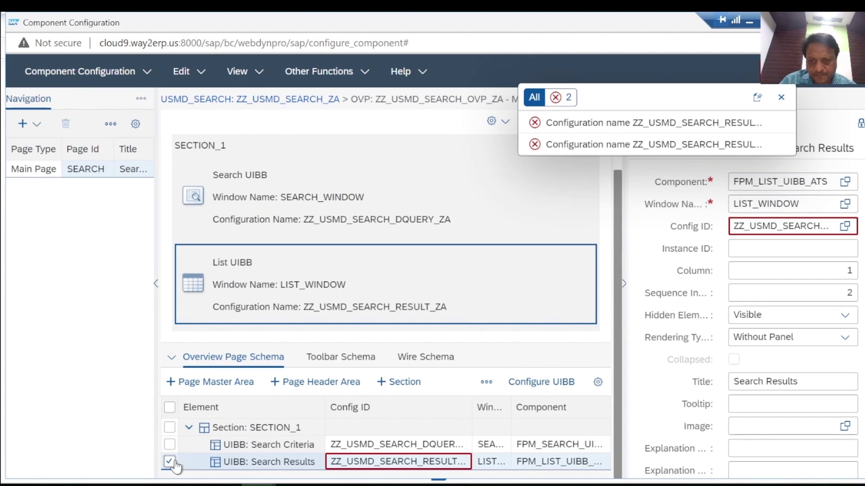
left_click(545, 387)
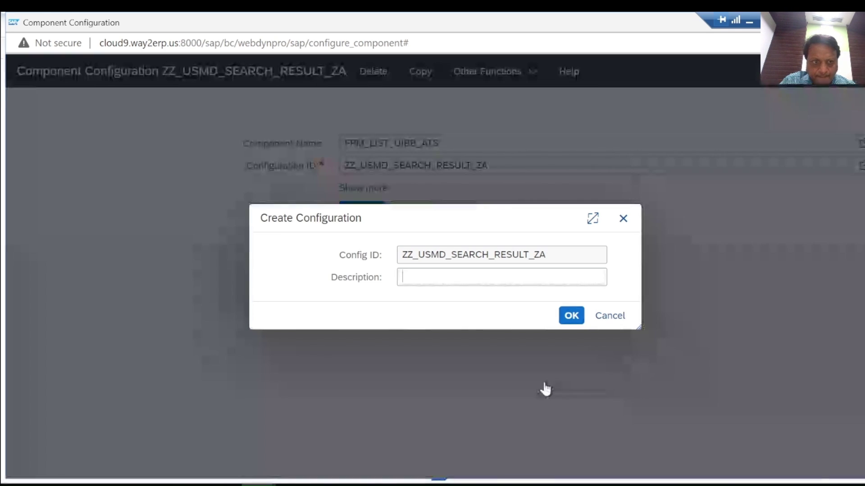
left_click(450, 282)
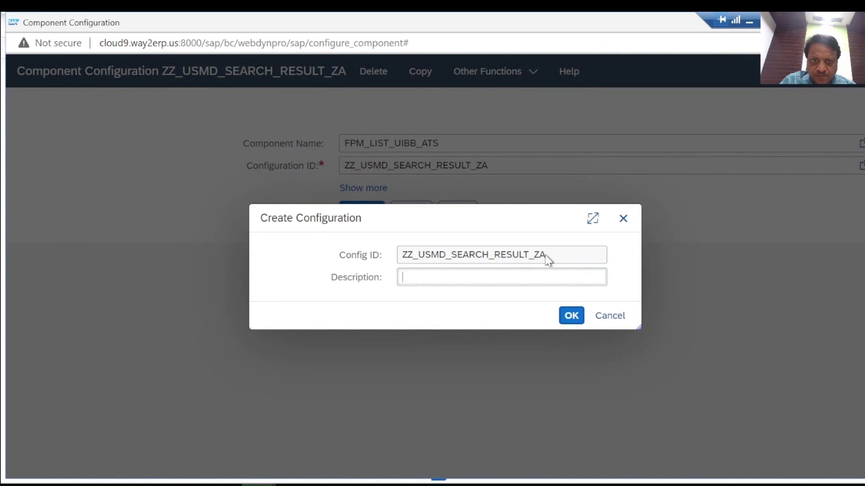
left_click(575, 318)
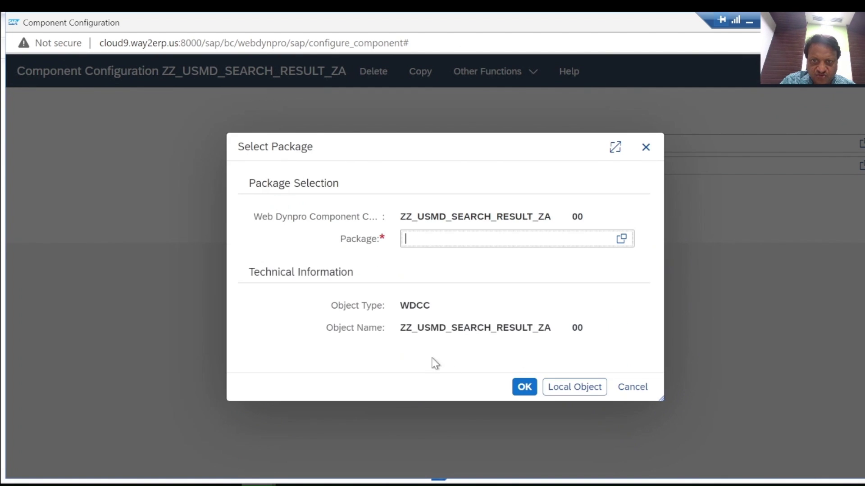
left_click(583, 387)
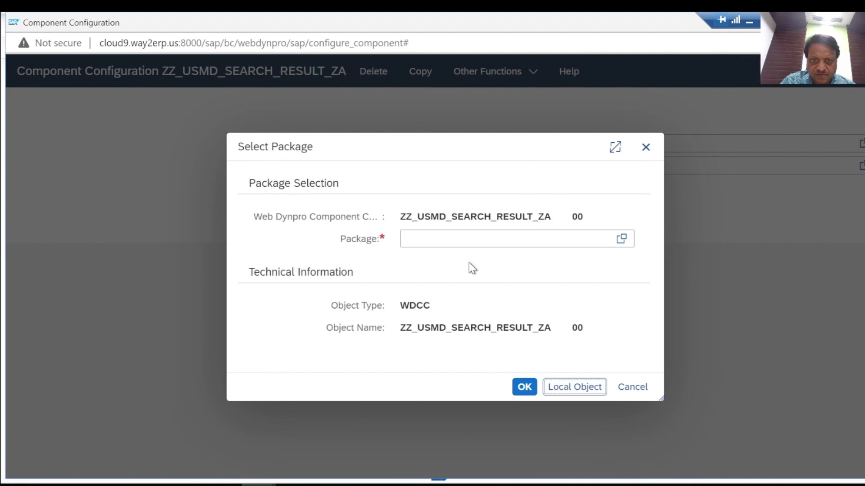
Assign CL_USMD_SEARCH_GUIBB_RESULT as the feeder class of the new result configuration
left_click(392, 319)
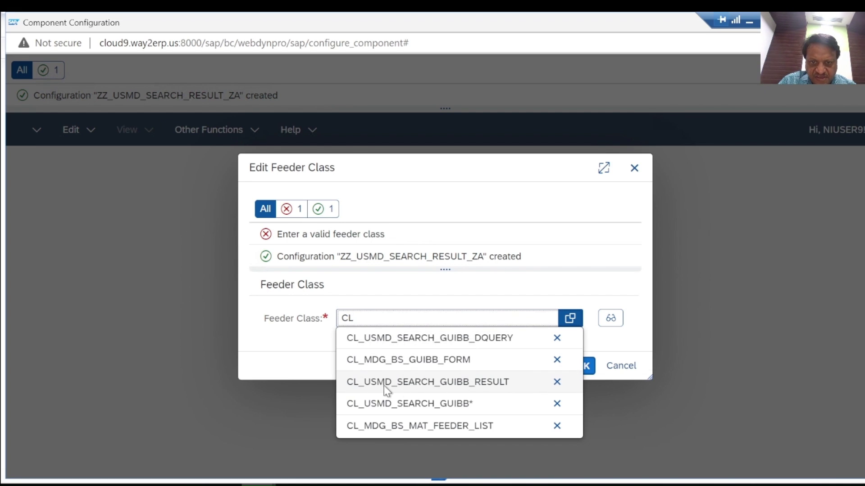
left_click(462, 387)
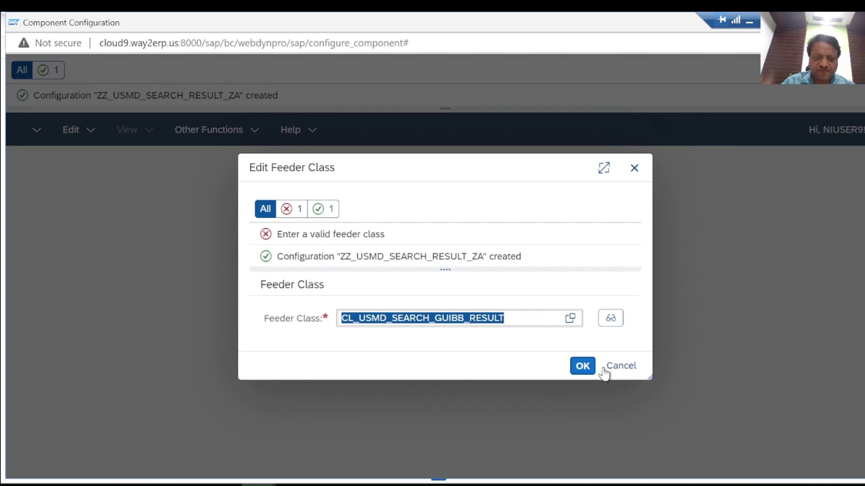
left_click(581, 367)
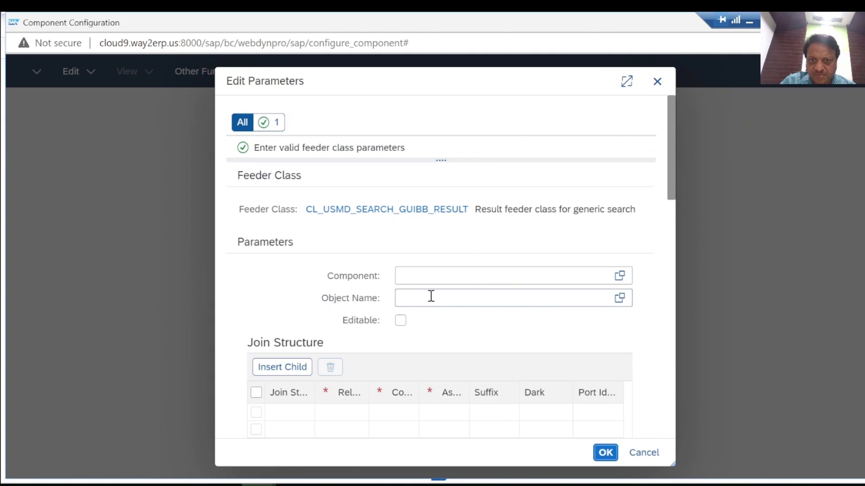
Set the feeder class parameters to component ZSP_ZA, object name LOCATION and editable, confirm them, and dismiss the resulting message
left_click(426, 273)
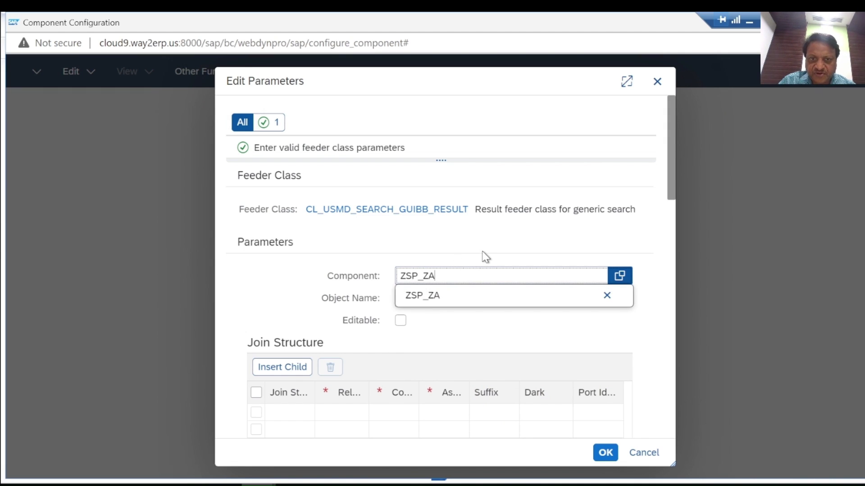
left_click(484, 257)
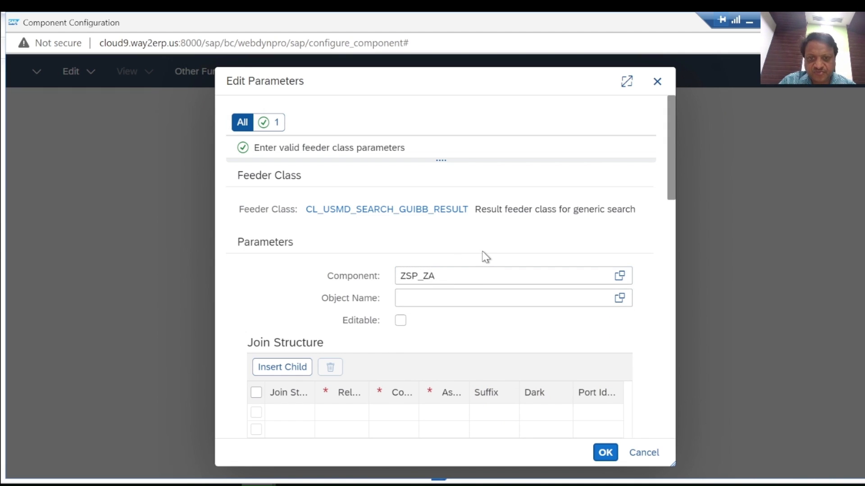
left_click(427, 299)
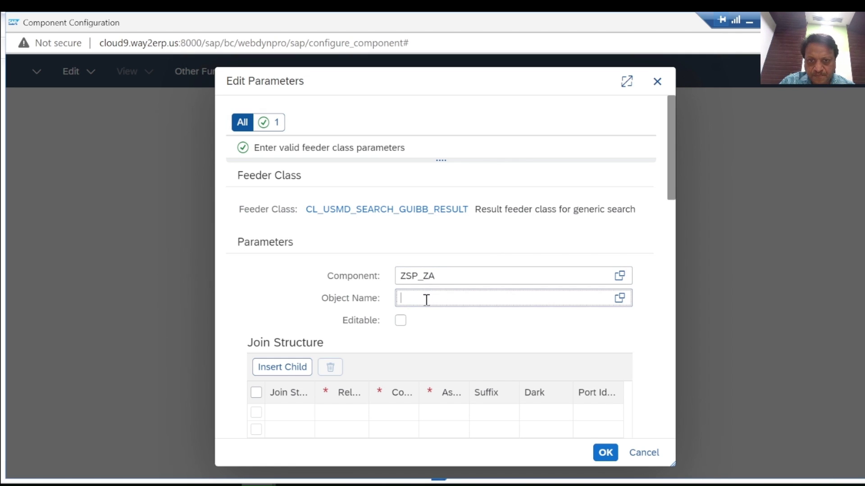
type("LOCAT")
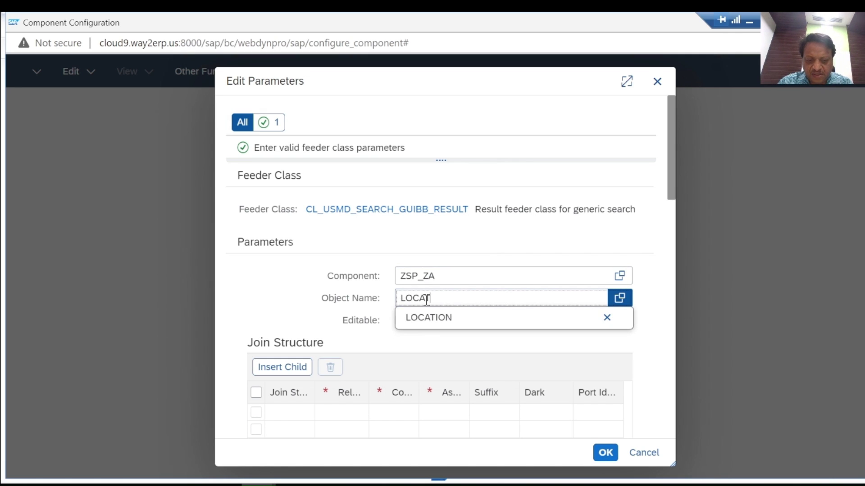
type("ION")
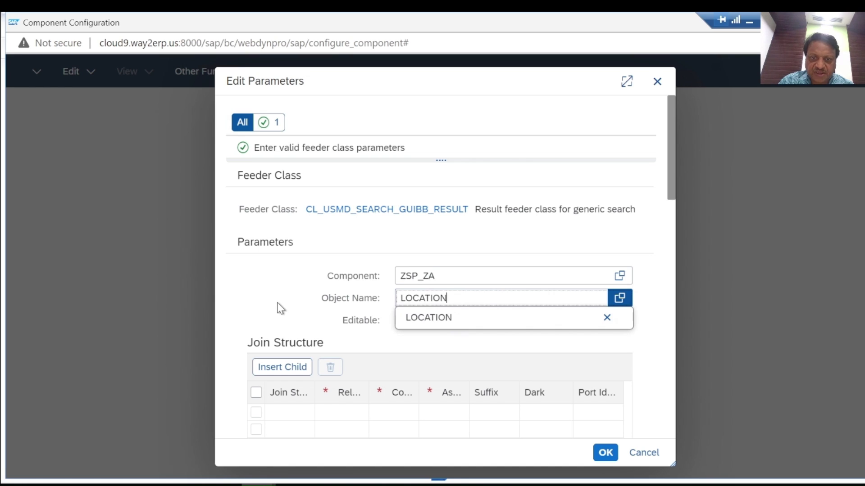
left_click(281, 309)
left_click(401, 321)
left_click(608, 449)
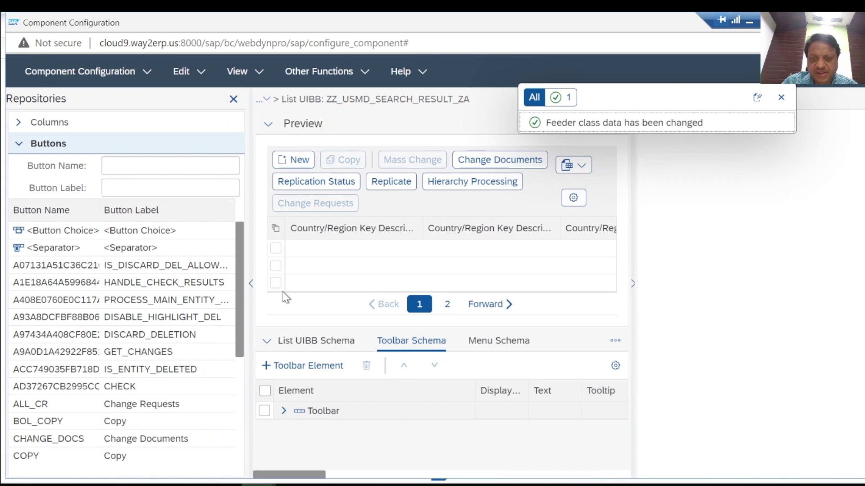
left_click(782, 99)
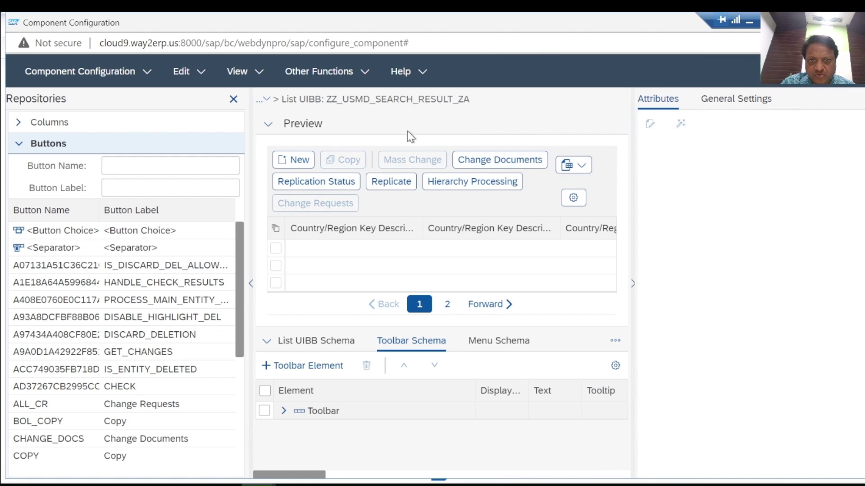
Show the List UIBB Schema of the result configuration with its full column list in view
left_click(286, 342)
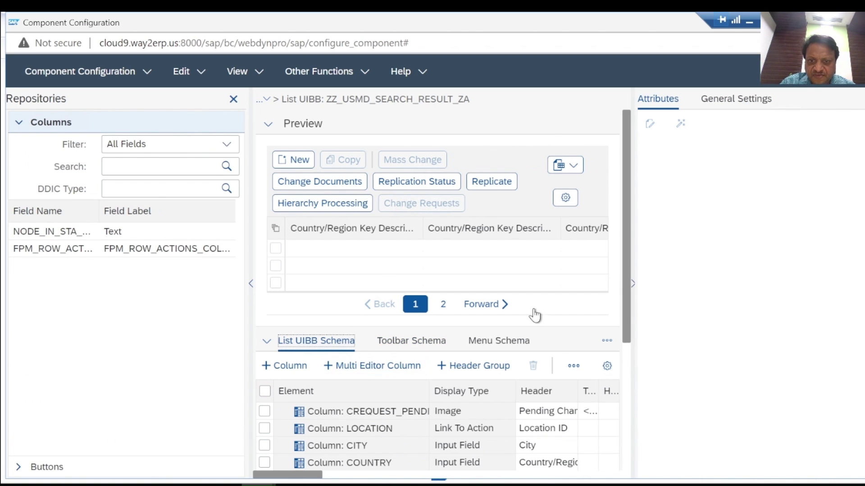
scroll(630, 221, "down", 2)
left_click_drag(629, 225, 637, 330)
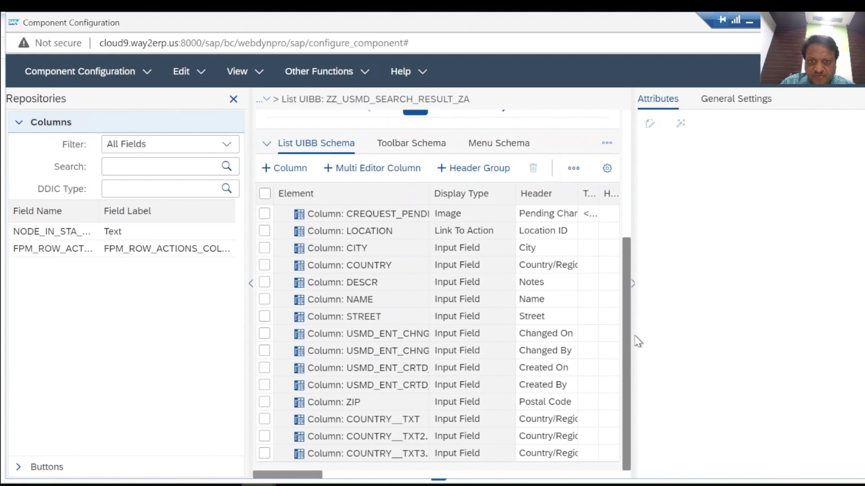
left_click(264, 194)
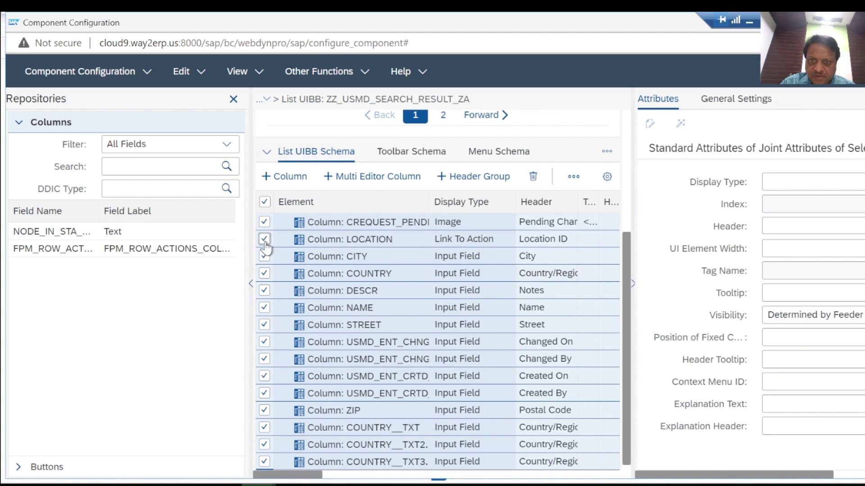
left_click(265, 240)
left_click(265, 222)
left_click(266, 202)
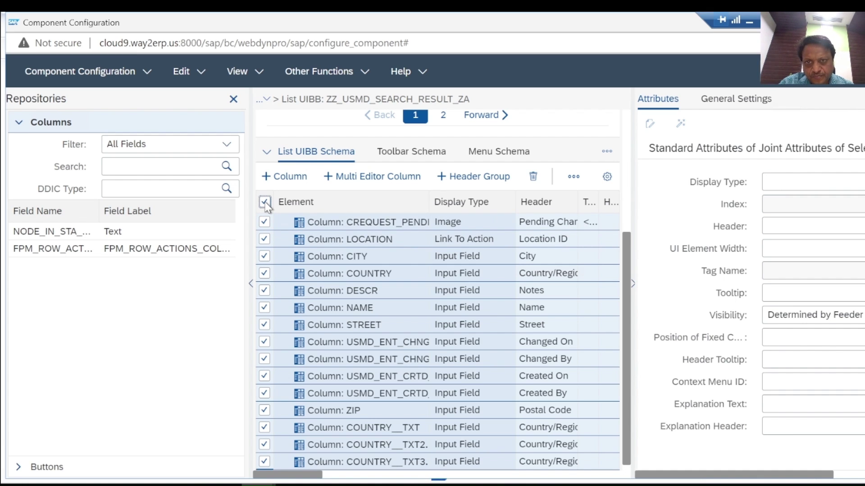
left_click(265, 202)
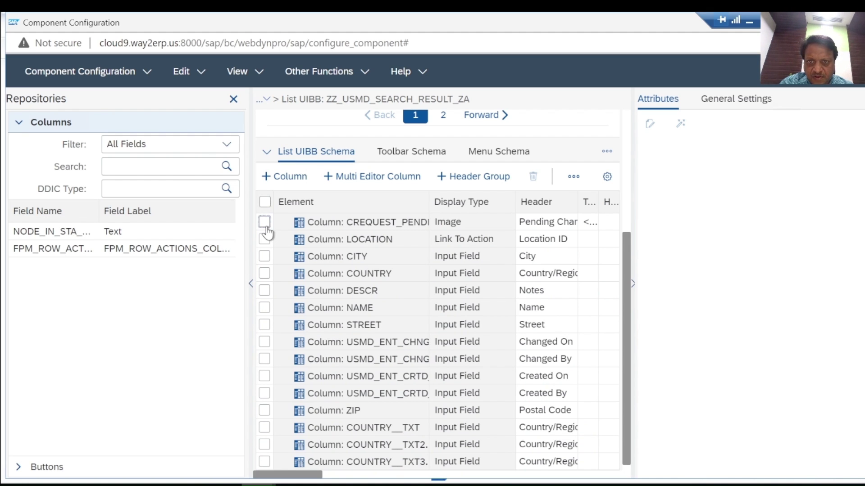
left_click(265, 223)
left_click(265, 225)
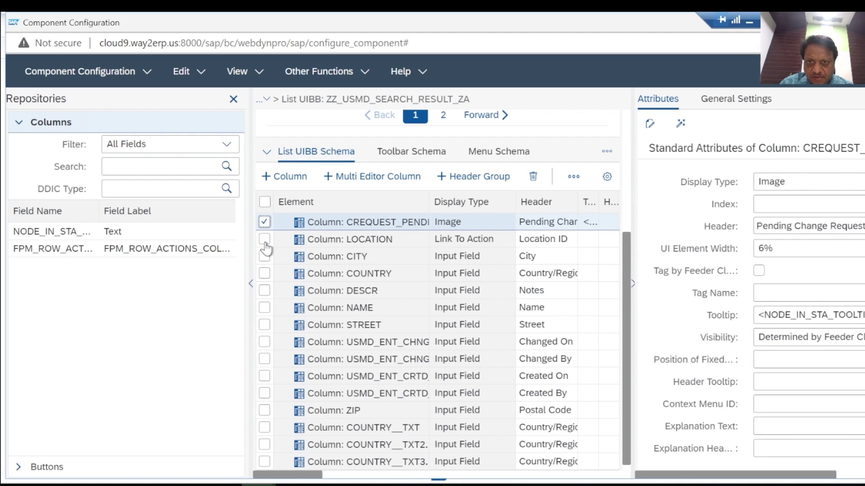
Delete the LOCATION, DESCR, STREET, Changed On, Changed By, Created On, Created By, ZIP and three COUNTRY__TXT columns from the List UIBB Schema
left_click(265, 239)
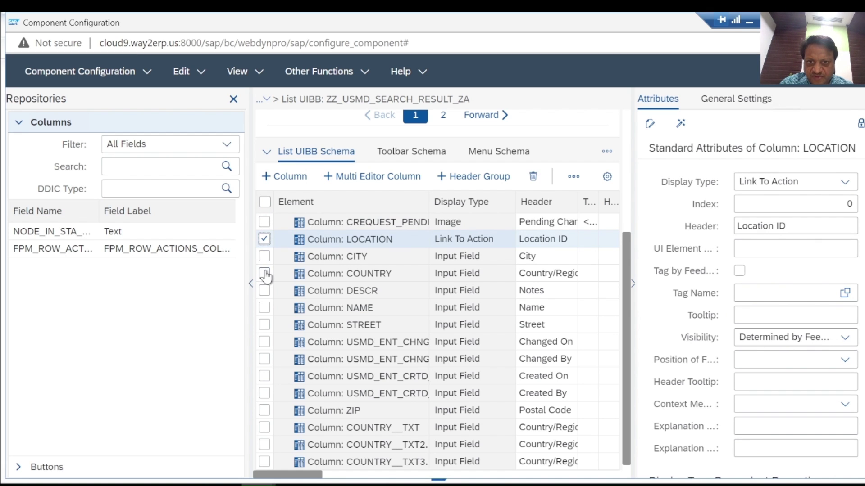
left_click(265, 292)
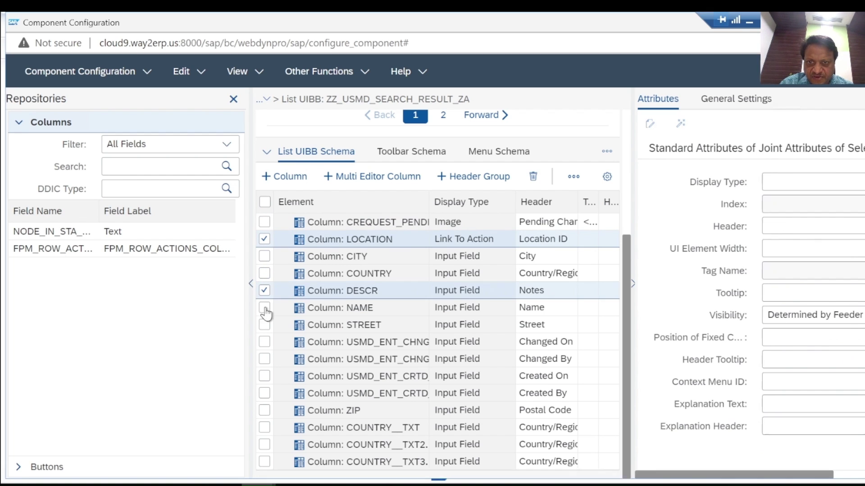
left_click(266, 325)
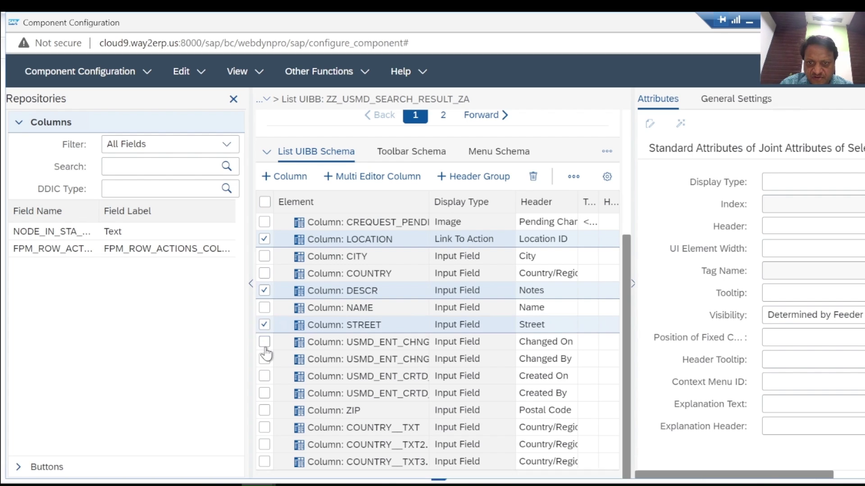
left_click(265, 343)
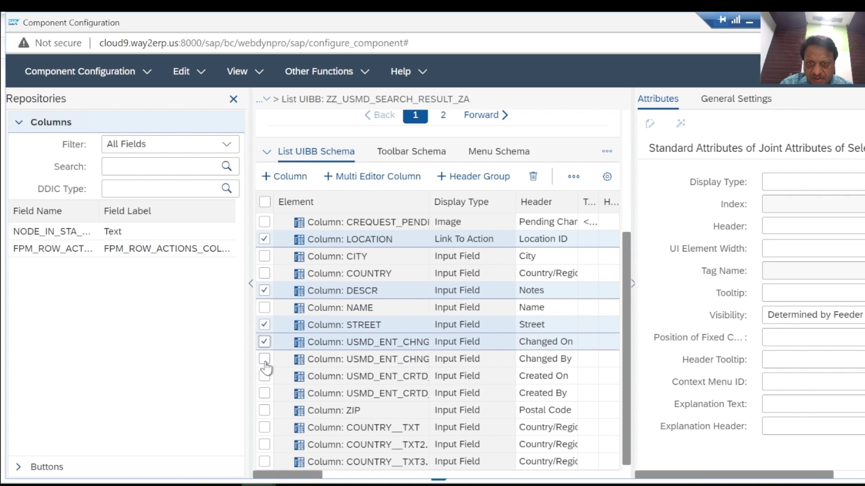
left_click(265, 361)
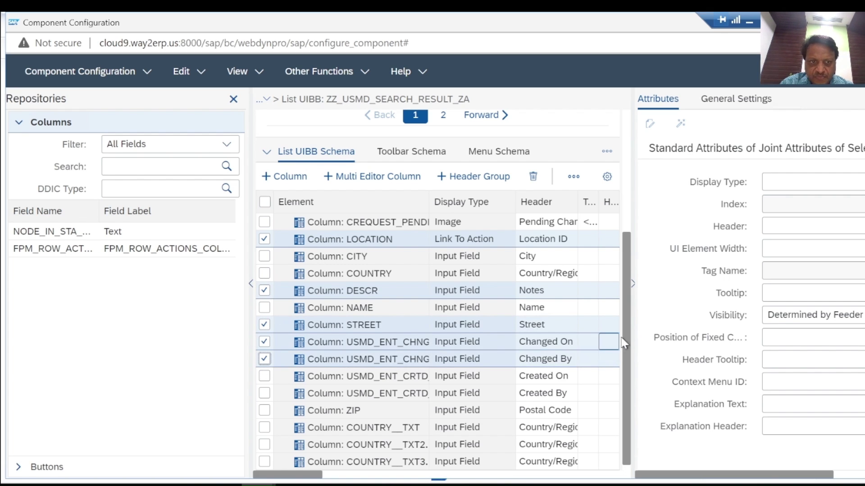
left_click_drag(628, 327, 616, 414)
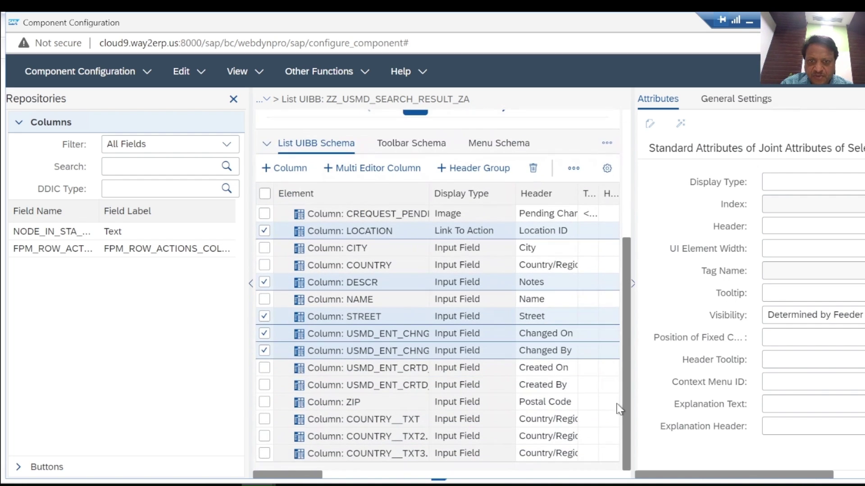
left_click(265, 370)
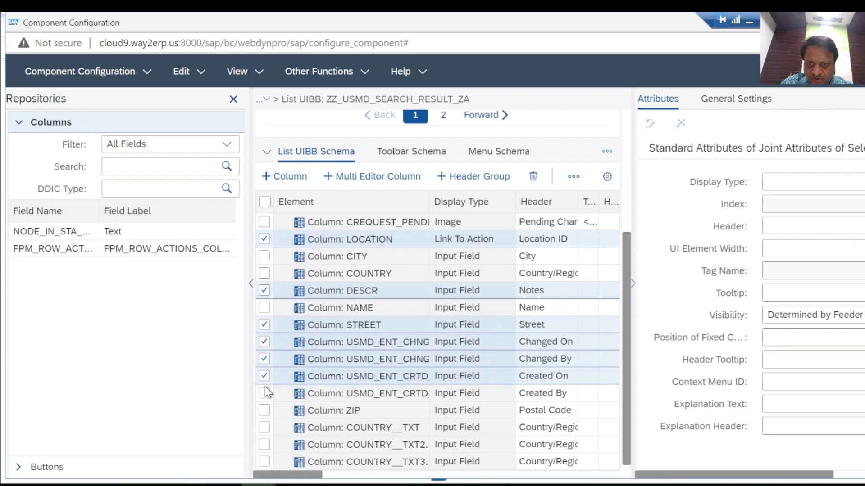
left_click(265, 394)
left_click(265, 410)
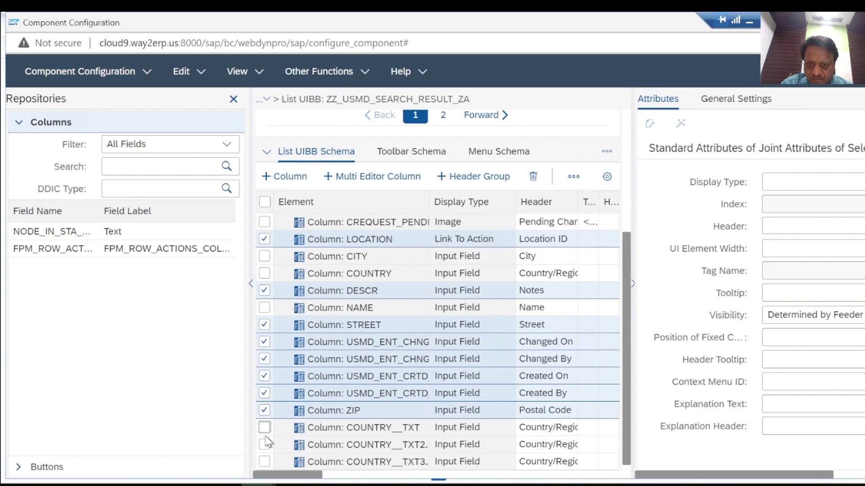
left_click(265, 427)
left_click(264, 445)
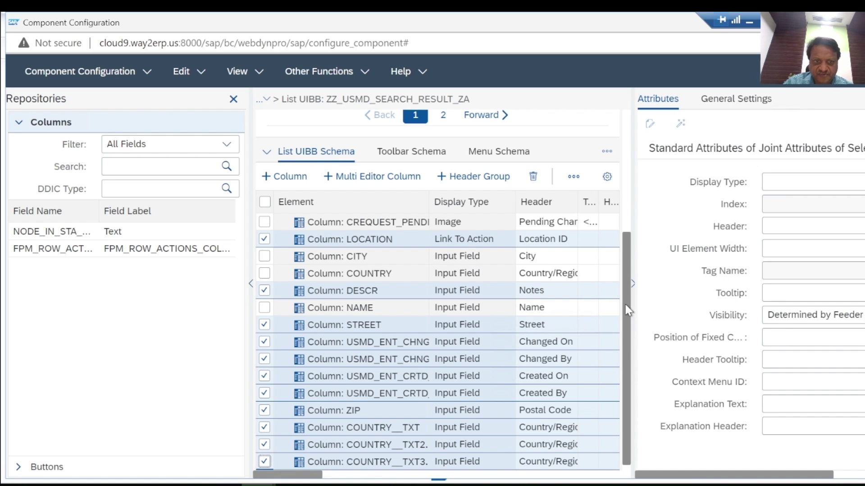
scroll(629, 356, "down", 1)
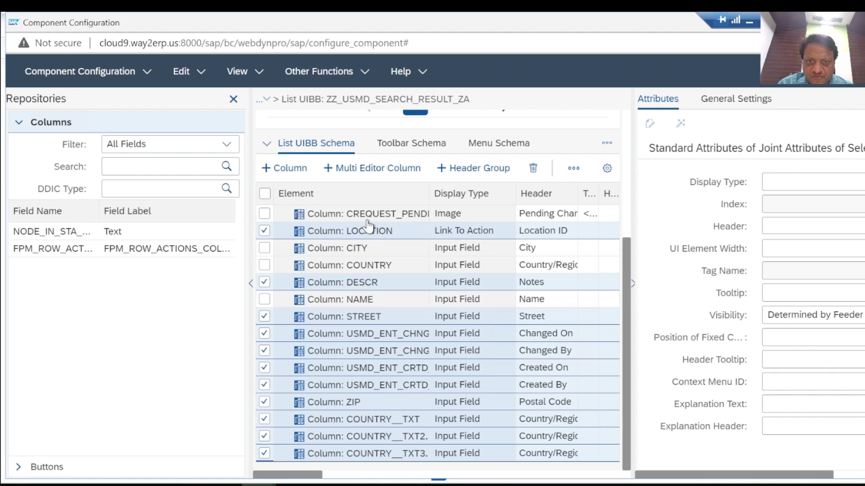
left_click(533, 169)
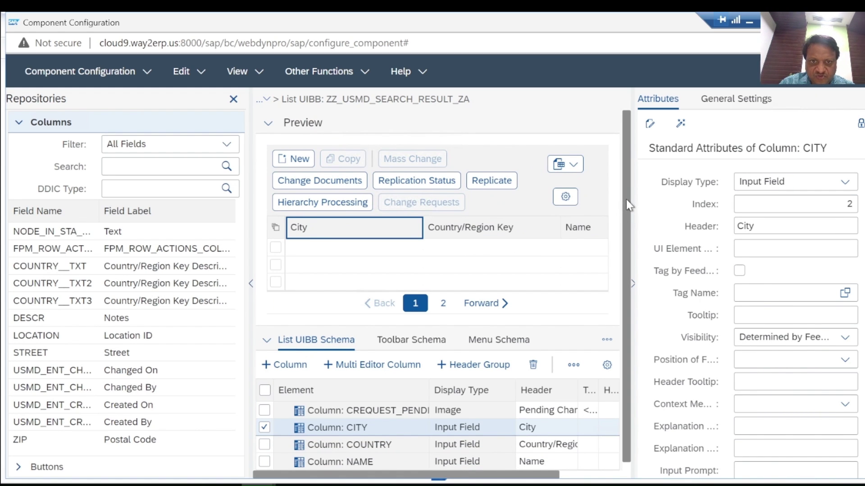
Move the NAME column up two places in the List UIBB Schema so it sits directly above CITY
left_click_drag(626, 197, 627, 246)
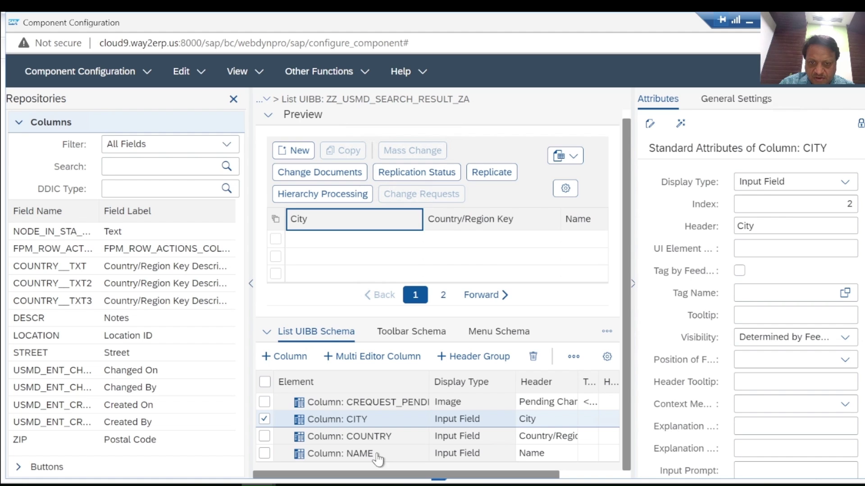
left_click(315, 457)
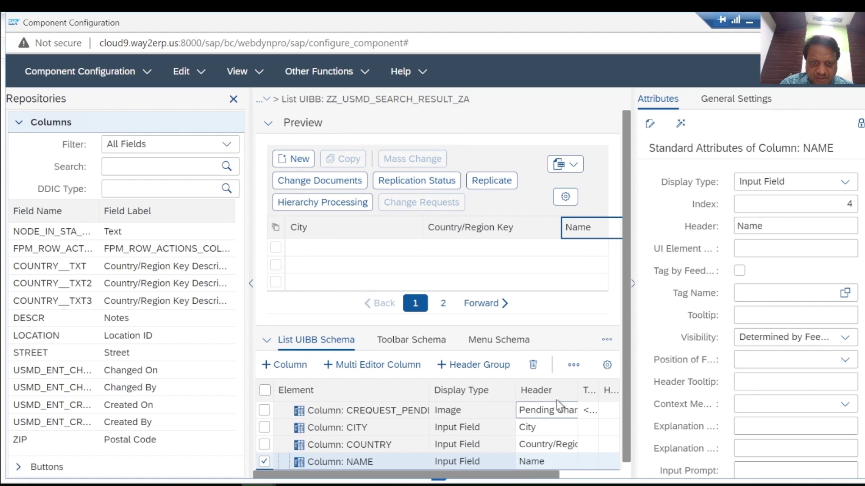
left_click(573, 366)
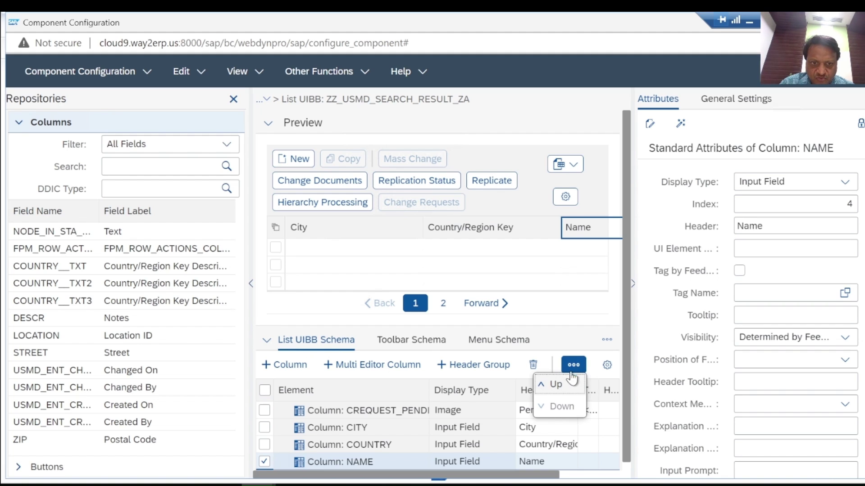
left_click(559, 386)
left_click(579, 366)
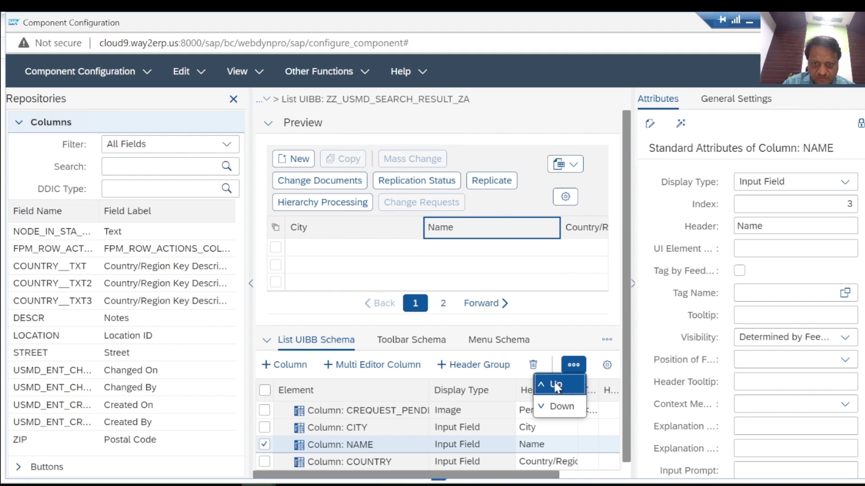
left_click(557, 386)
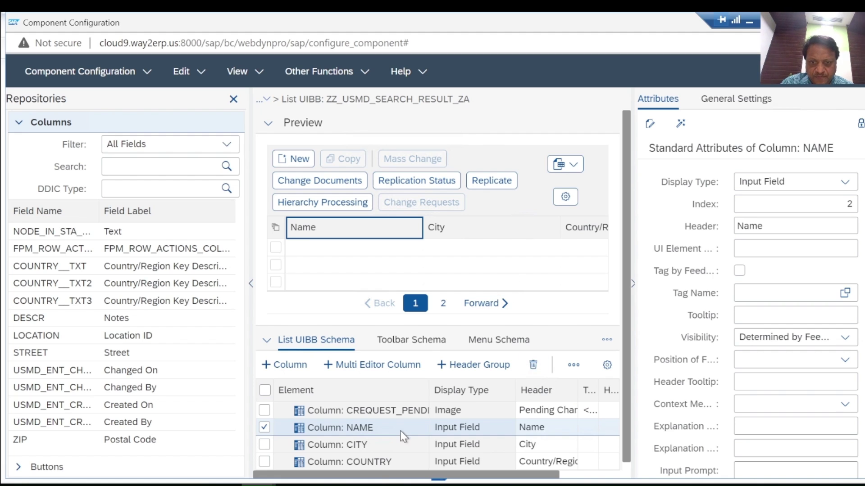
Move the COUNTRY column up one place in the List UIBB Schema, directly above CITY
left_click(374, 464)
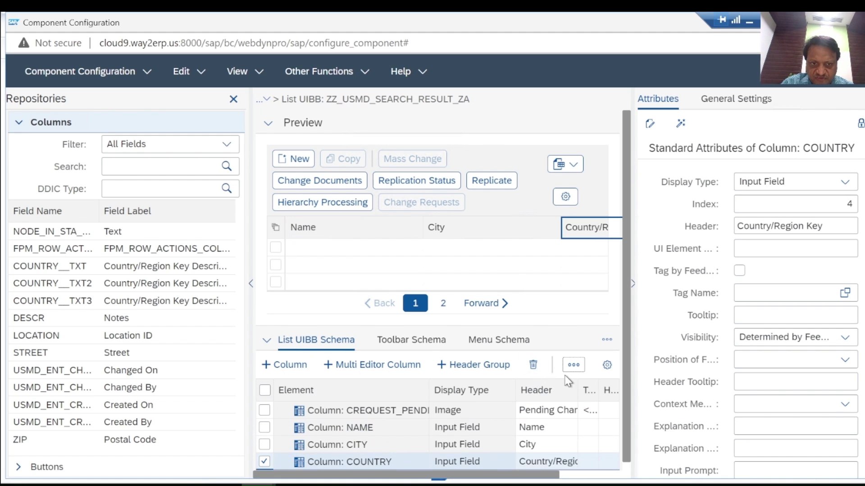
left_click(573, 365)
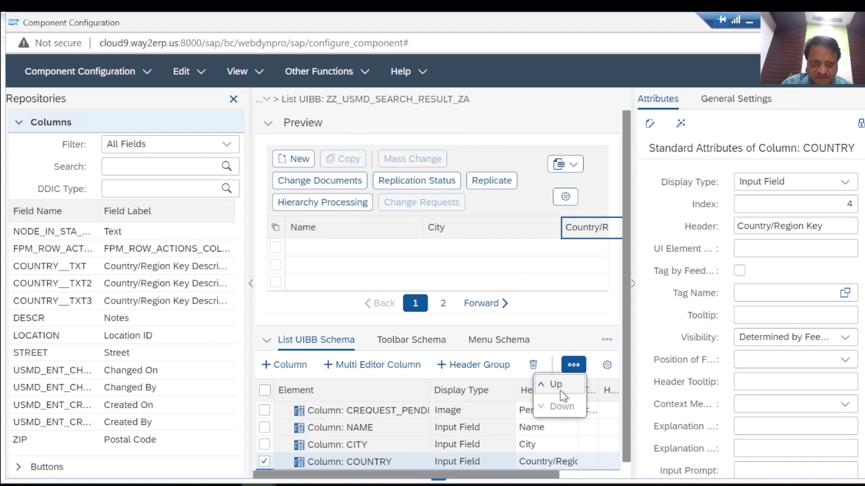
left_click(558, 385)
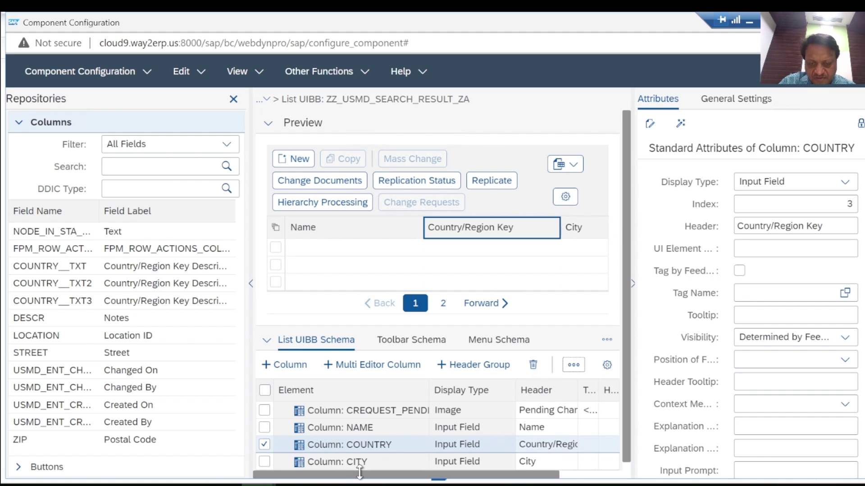
Change the header of the COUNTRY column to Country Key and apply it to the result list
left_click(334, 445)
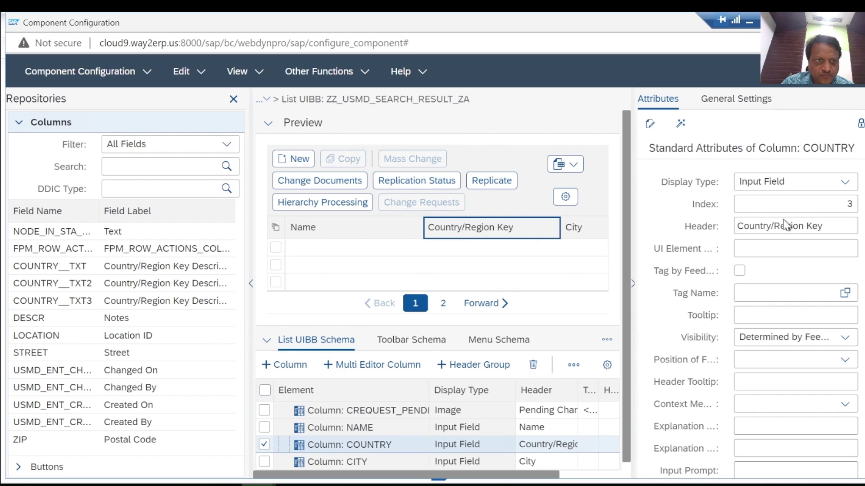
left_click(806, 229)
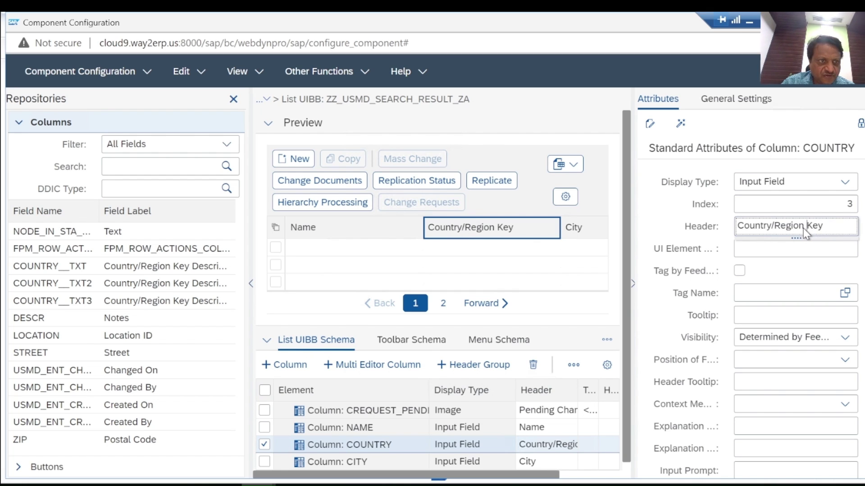
key("BackSpace")
key("BackSpace")
key("BackSpace")
key("BackSpace")
key("BackSpace")
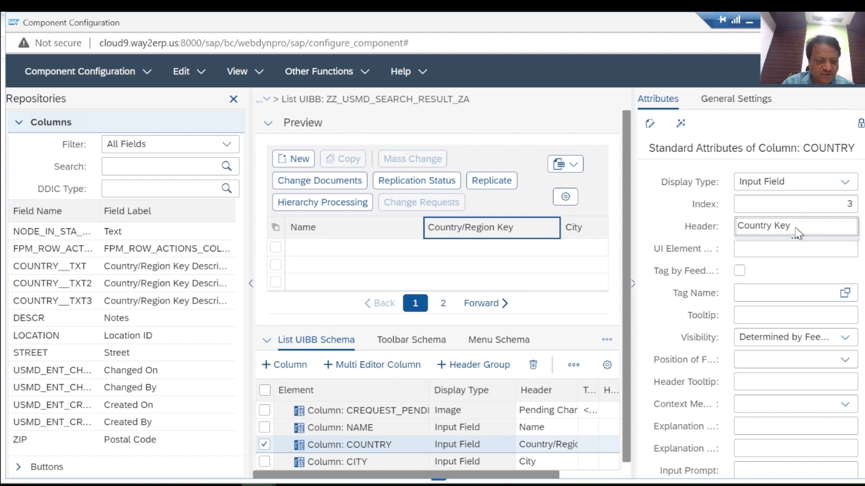
key("End")
key("Return")
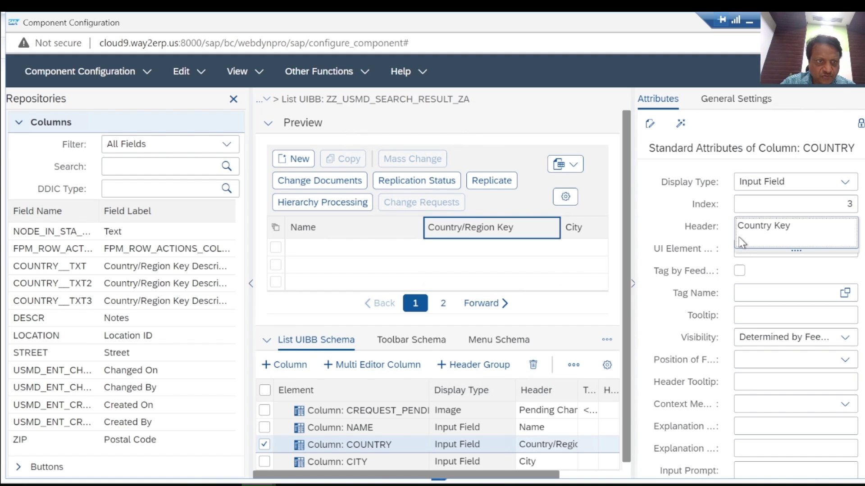
left_click(793, 228)
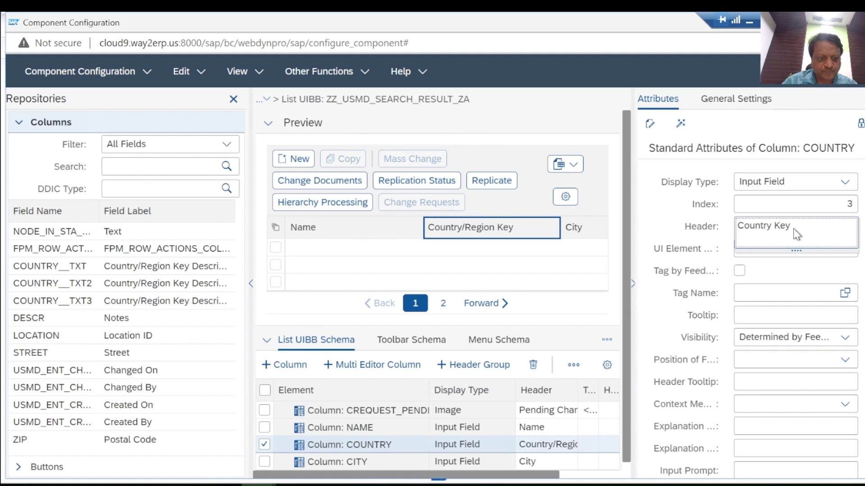
left_click(755, 243)
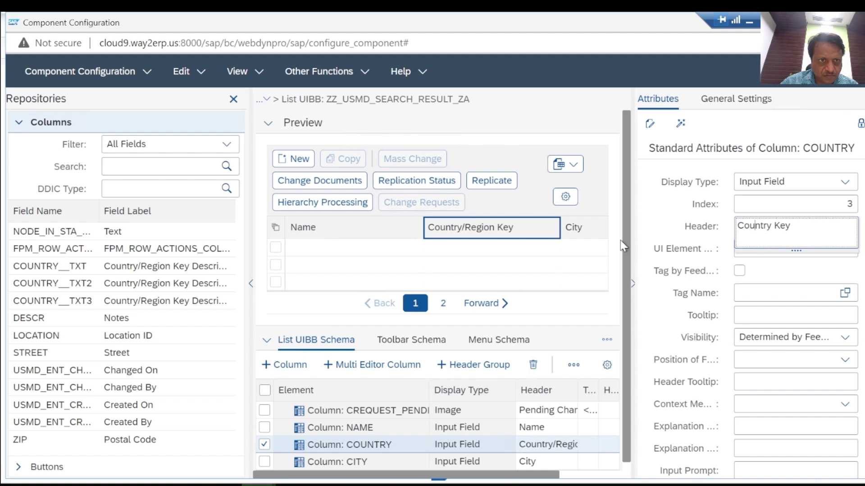
left_click(317, 233)
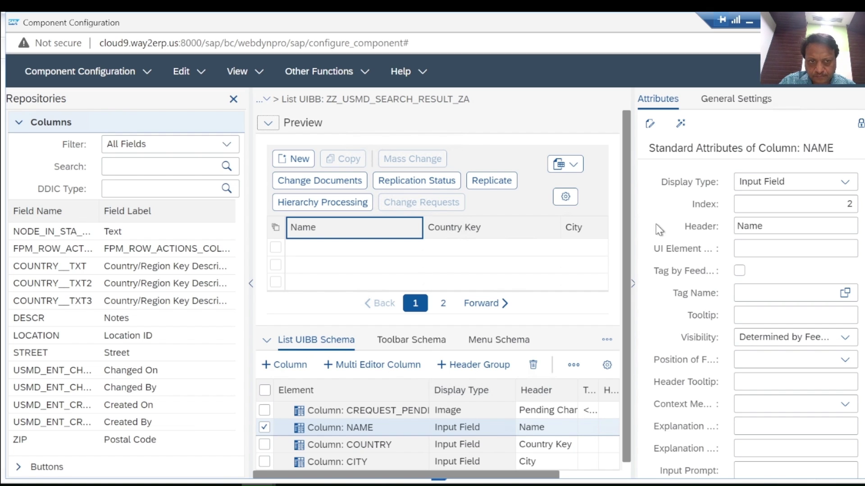
Show the Toolbar Schema of the result list and expand the Toolbar node to view its elements
left_click_drag(624, 199, 625, 225)
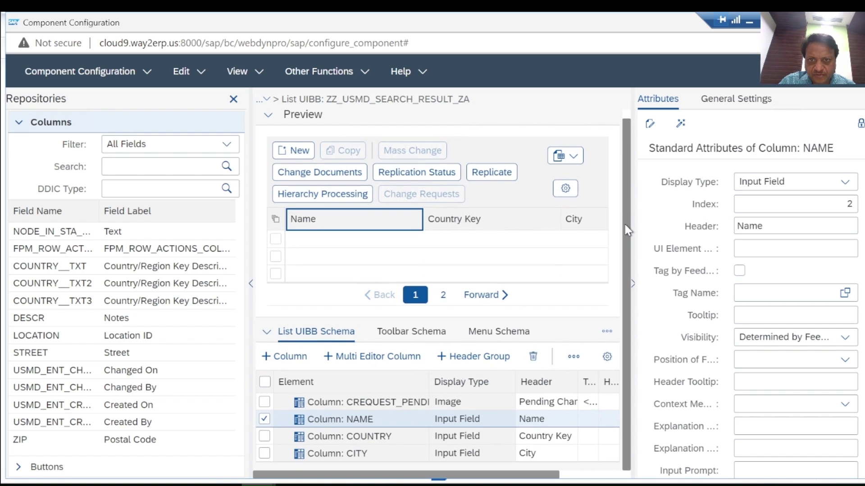
left_click(426, 334)
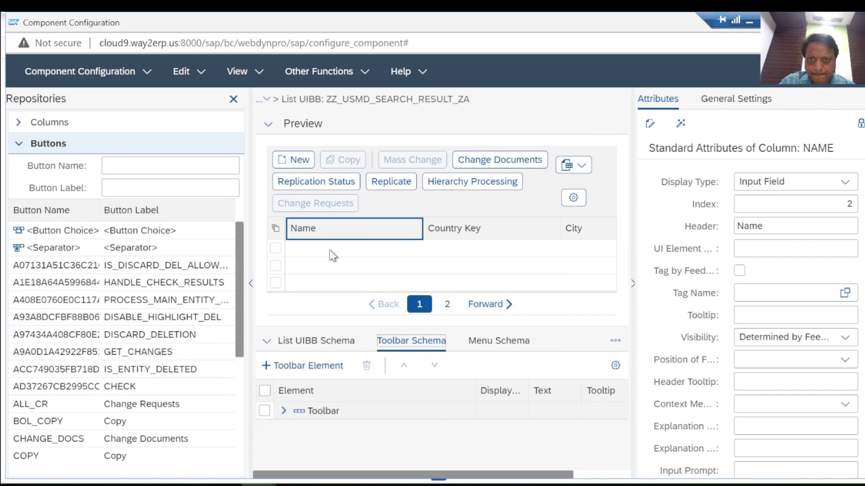
left_click(282, 413)
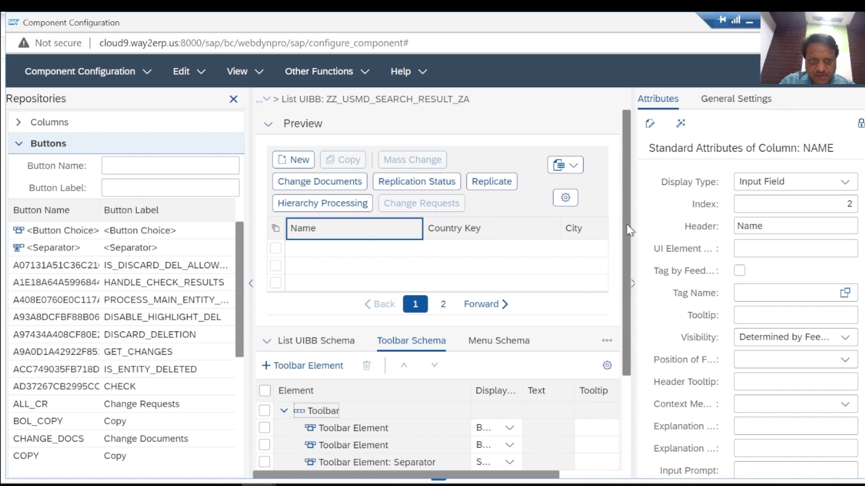
left_click_drag(626, 222, 633, 353)
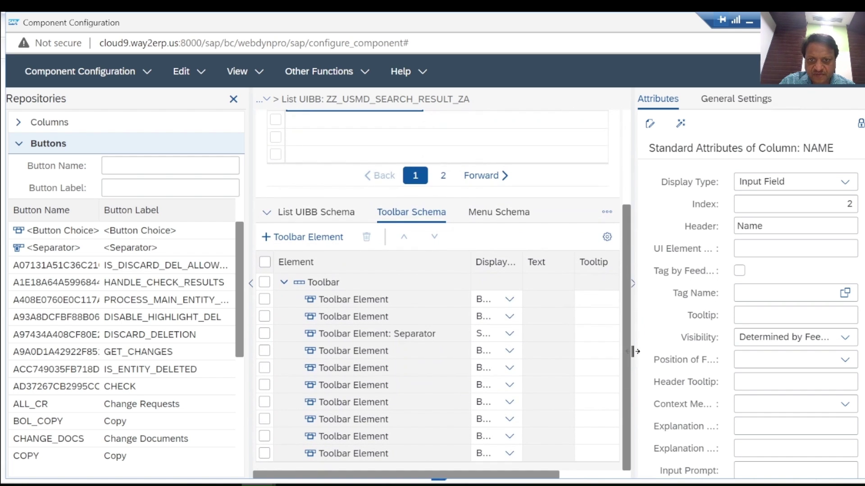
scroll(628, 318, "up", 3)
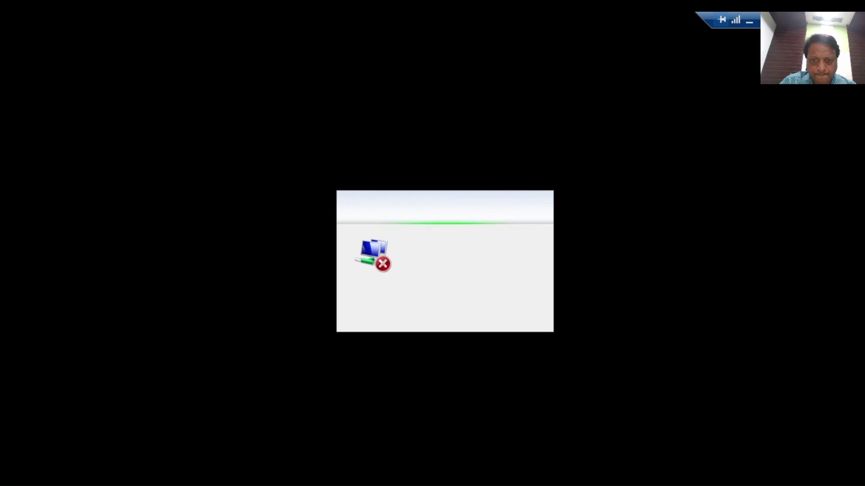
Close the dropped remote session and open Remote Desktop Connection again
left_click(533, 319)
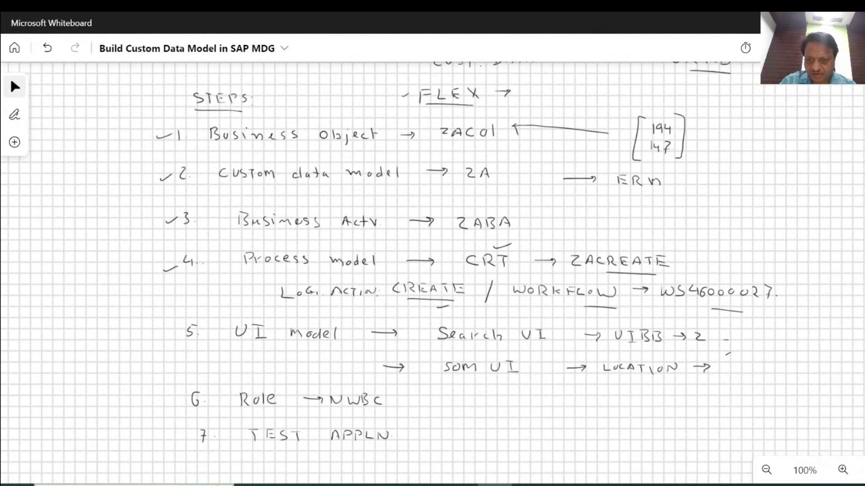
key("super")
type("rdc")
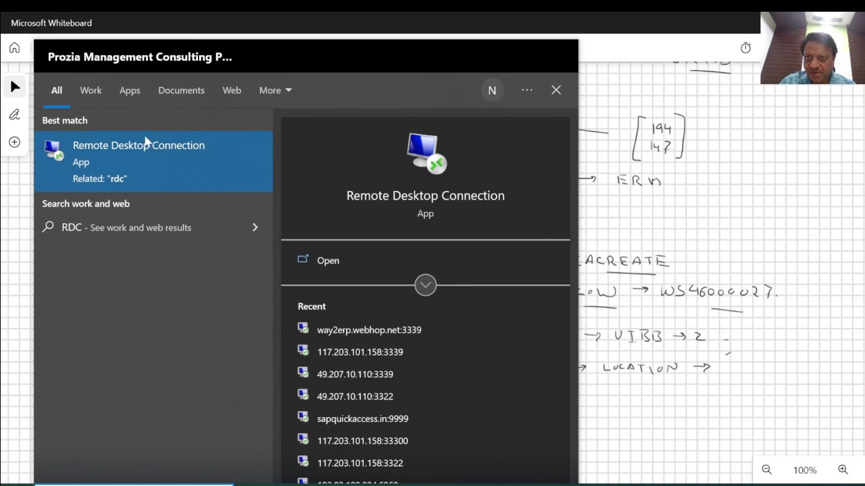
left_click(123, 154)
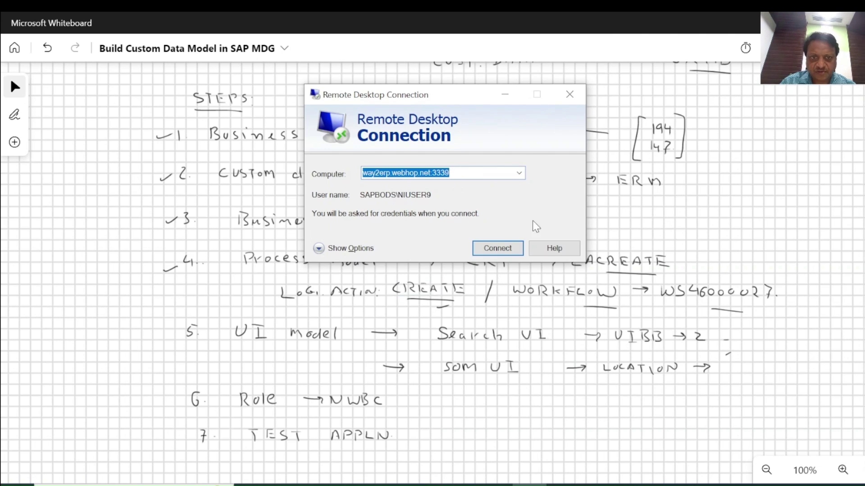
left_click(500, 249)
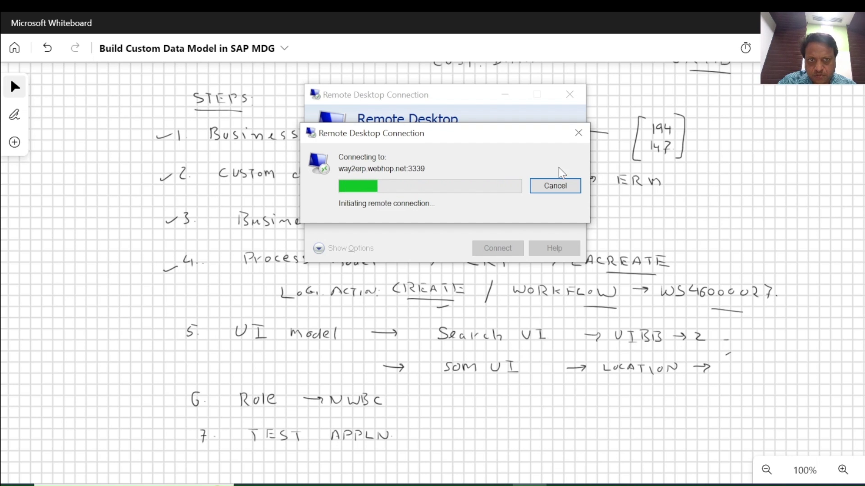
left_click(547, 189)
left_click(497, 250)
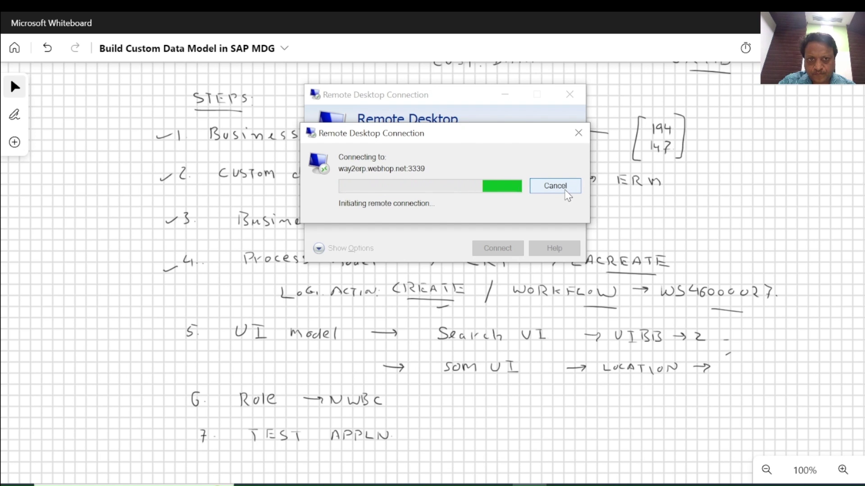
left_click(565, 191)
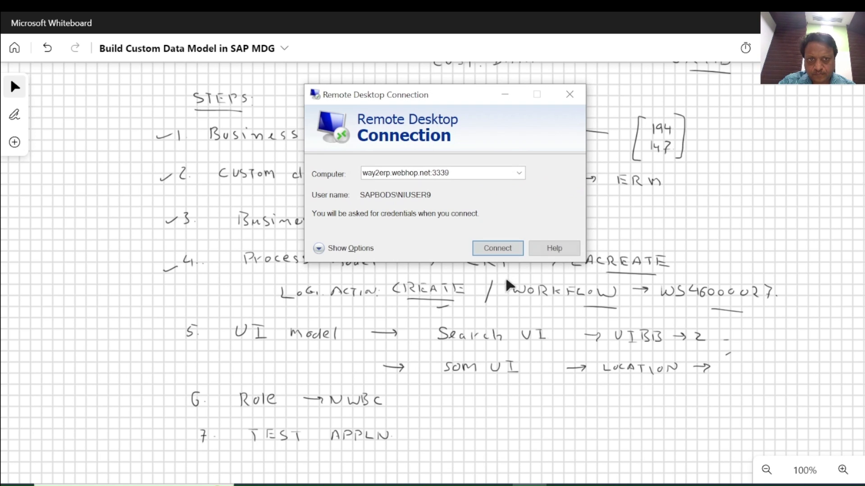
Reconnect to way2erp.webhop.net:3339 by entering the account password, and move the connection bar aside from the Component Configuration title
left_click(494, 253)
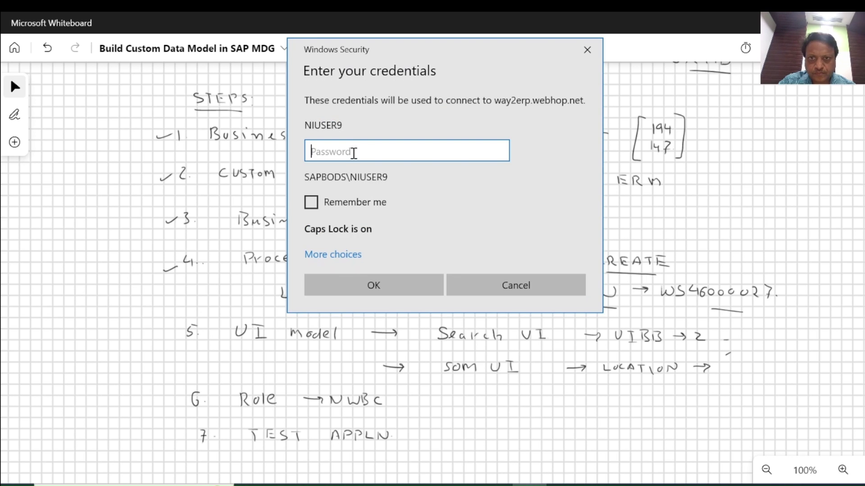
key("Caps_Lock")
type("••")
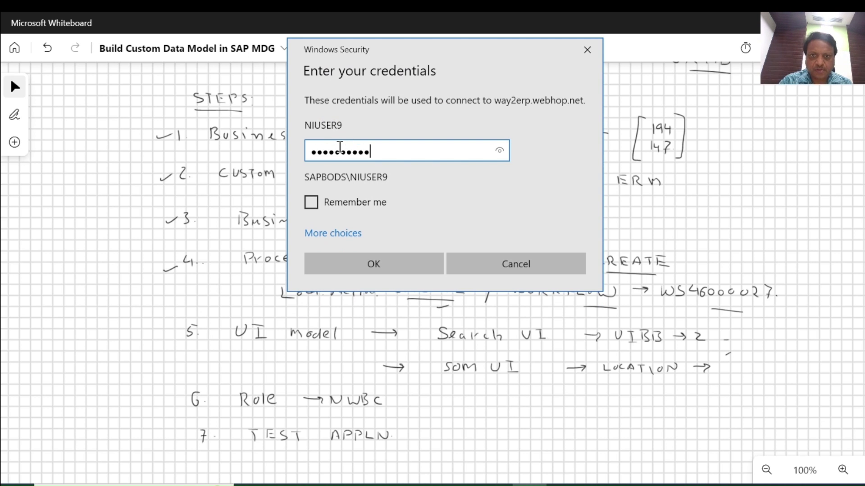
key("Return")
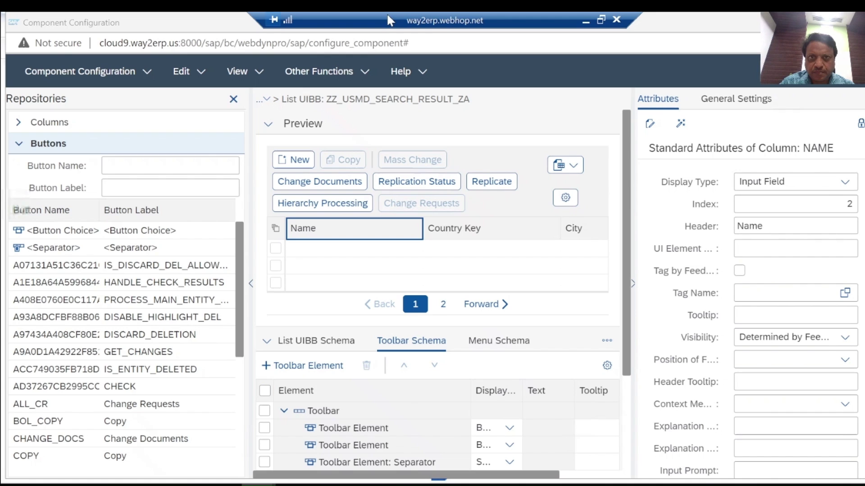
left_click_drag(426, 19, 588, 35)
left_click_drag(412, 18, 698, 23)
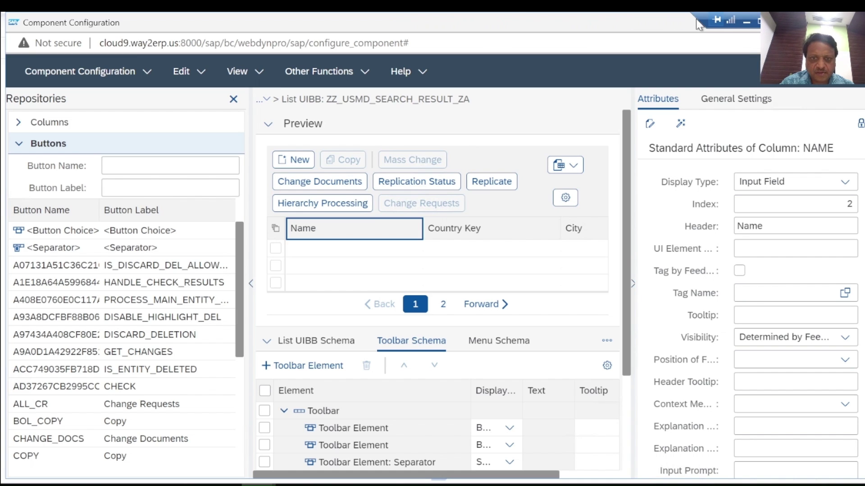
Delete every element of the result list's toolbar except the New button, including their subordinate elements
left_click(293, 162)
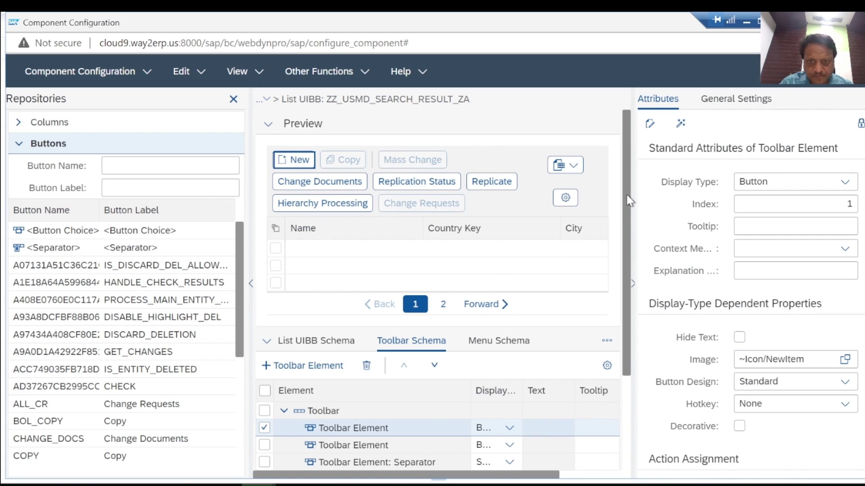
left_click_drag(626, 199, 629, 283)
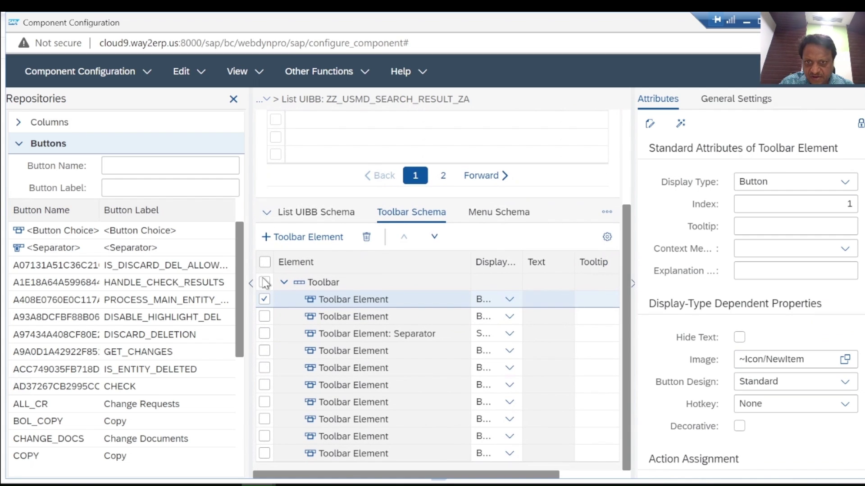
left_click(265, 291)
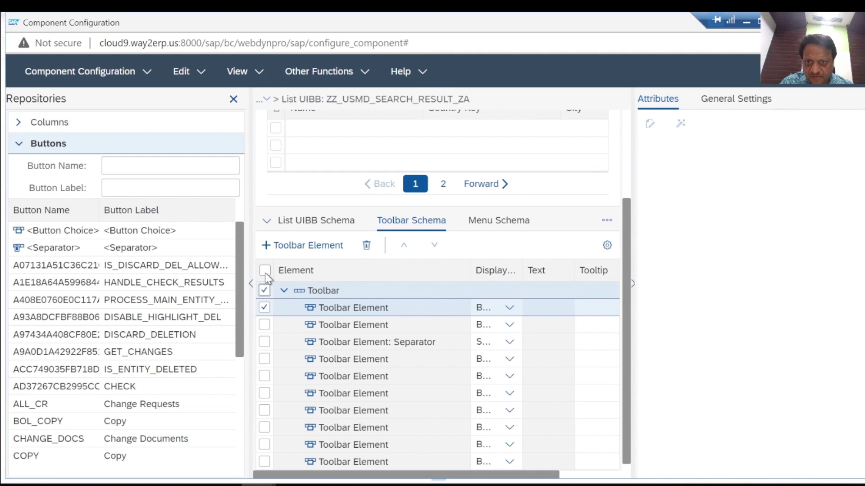
left_click(266, 291)
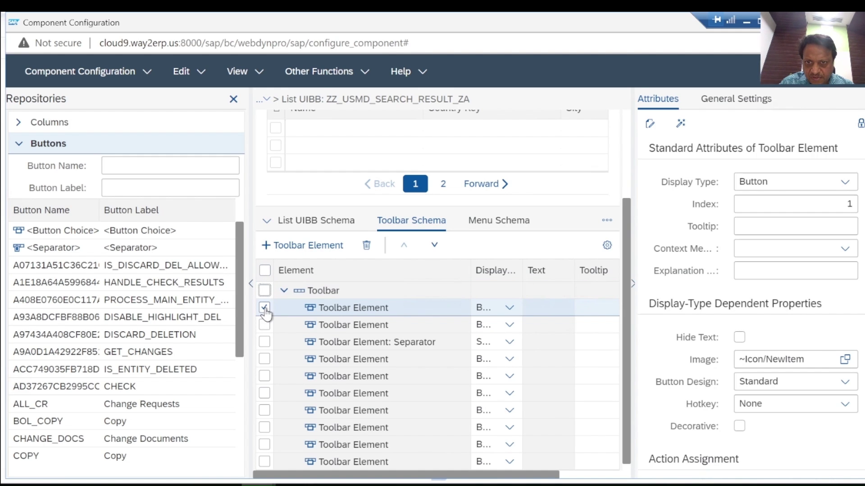
left_click(264, 325)
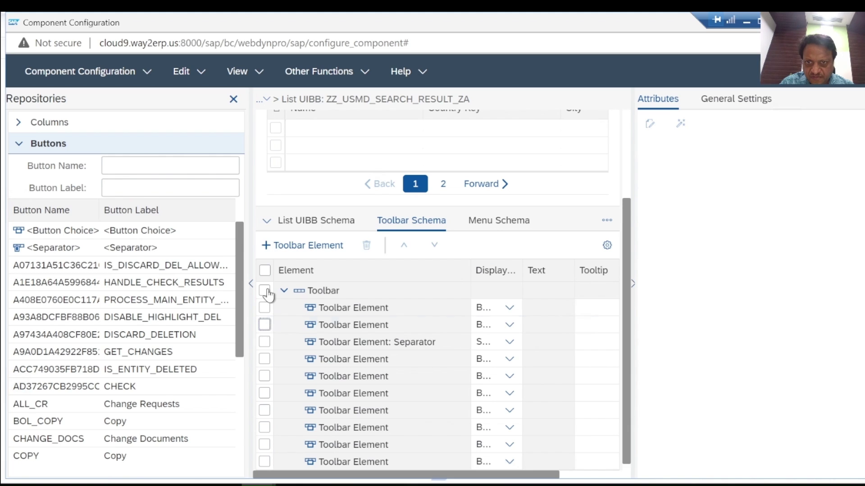
left_click(265, 270)
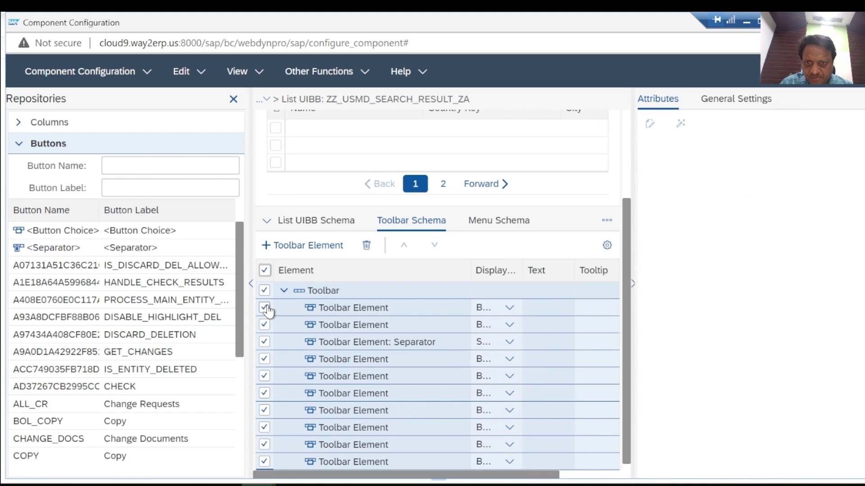
left_click(265, 291)
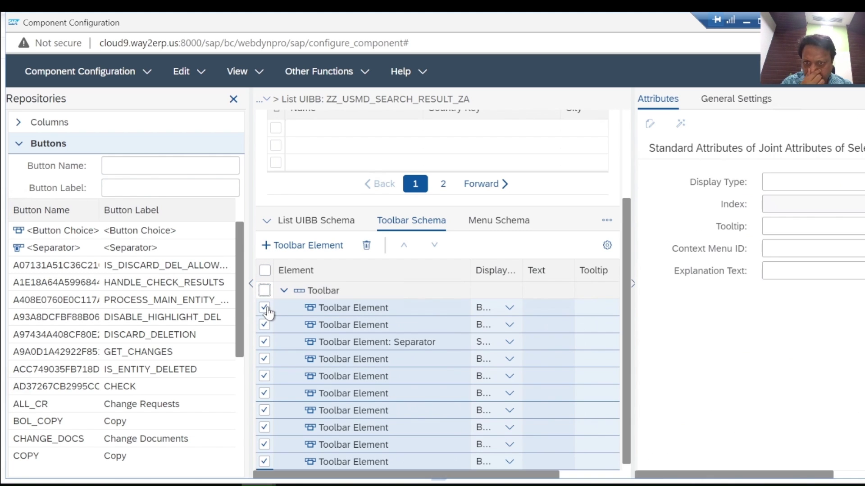
left_click(264, 308)
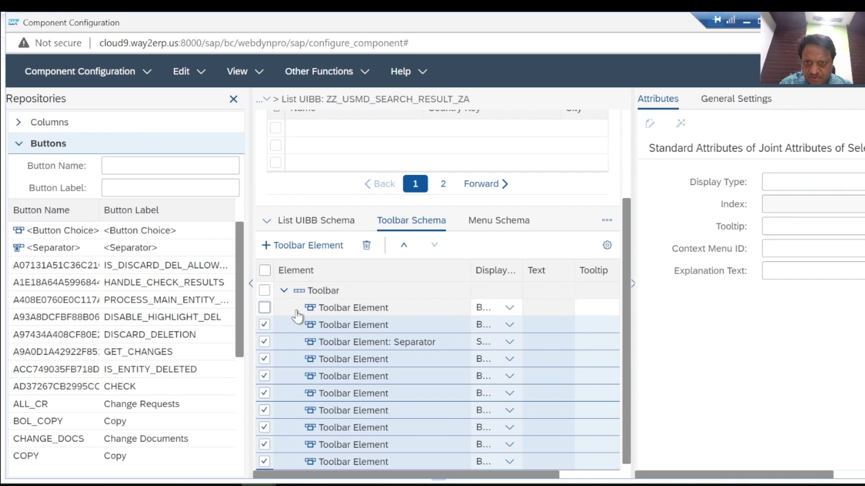
left_click(366, 245)
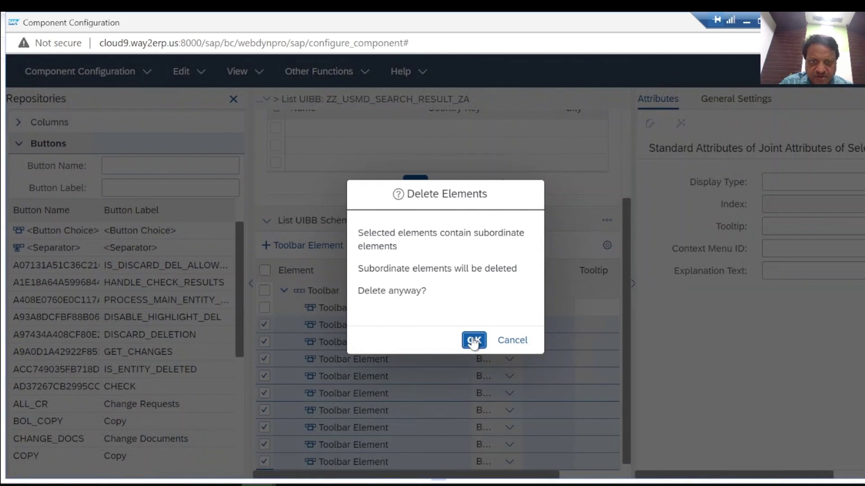
left_click(473, 341)
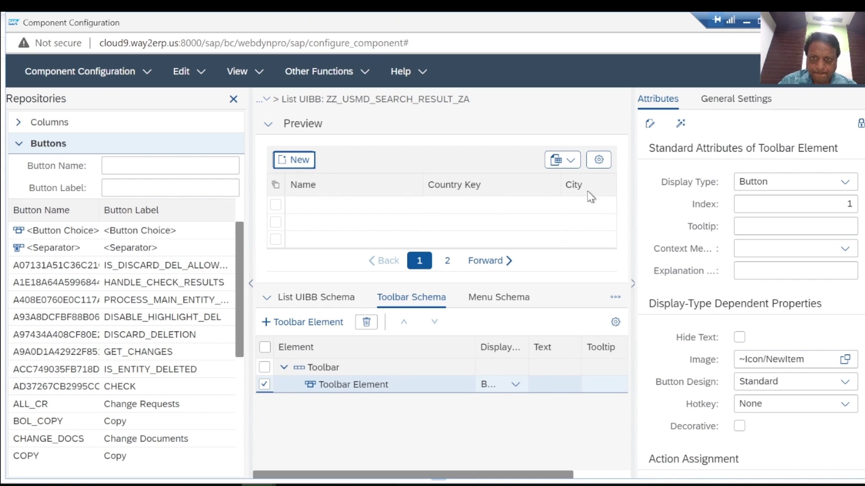
Save the result list configuration and return to the overview page configuration ZZ_USMD_SEARCH_OVP_ZA
left_click(101, 76)
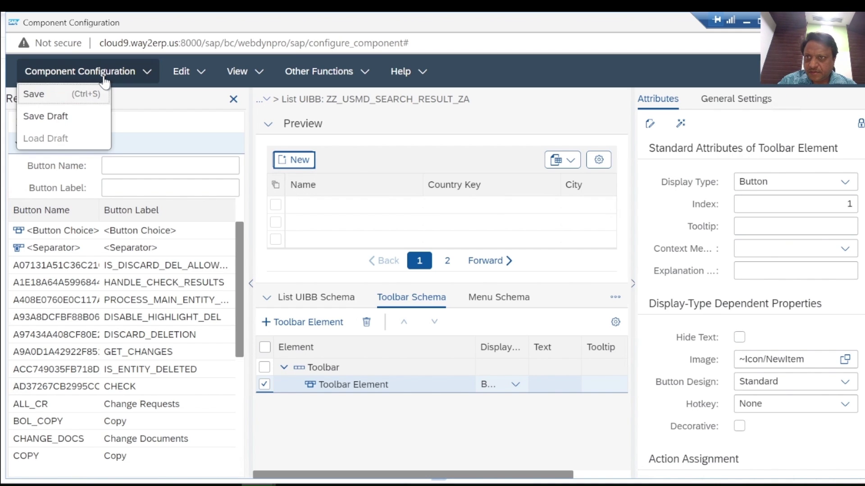
left_click(47, 95)
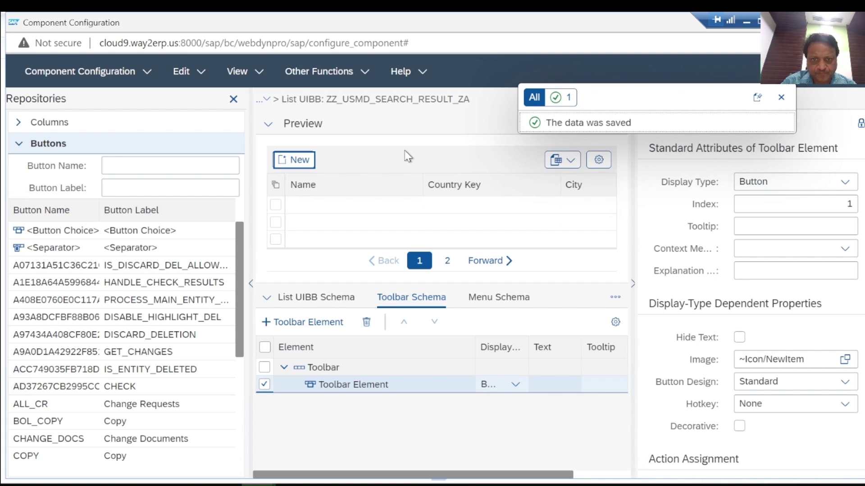
left_click(615, 298)
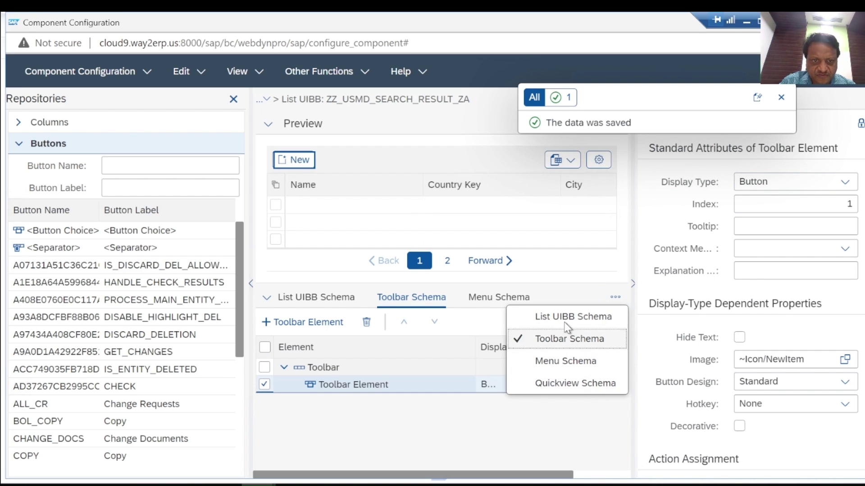
left_click(553, 428)
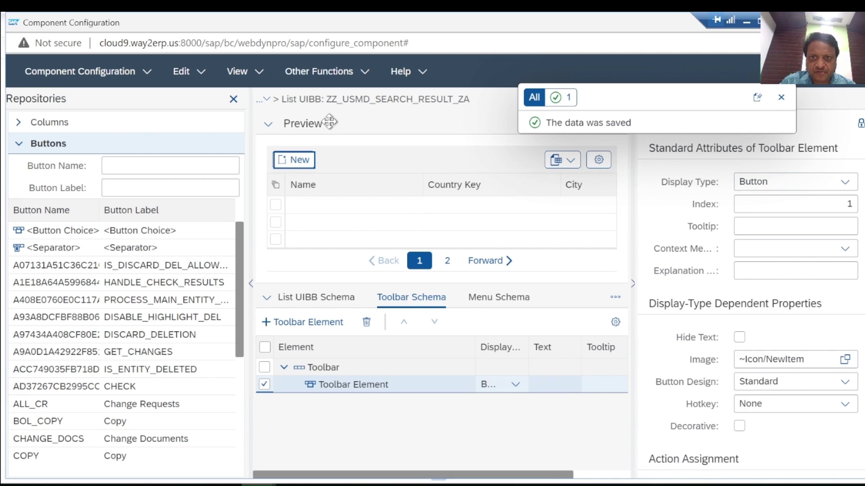
left_click(266, 100)
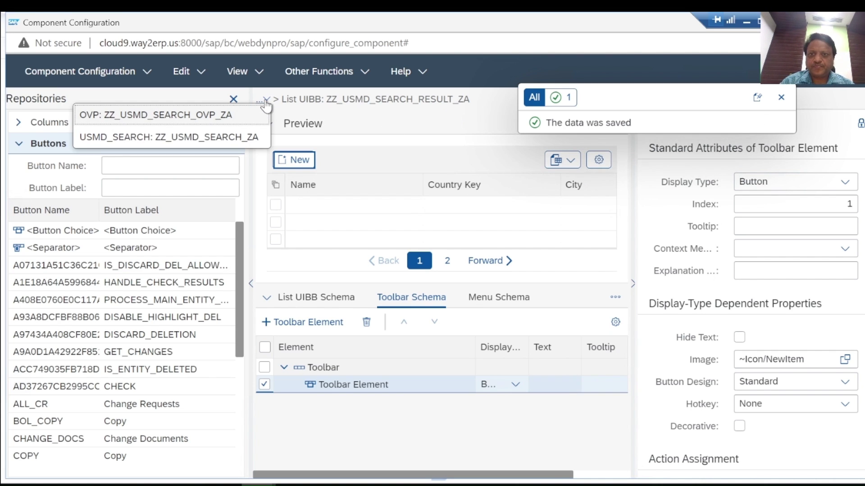
left_click(198, 115)
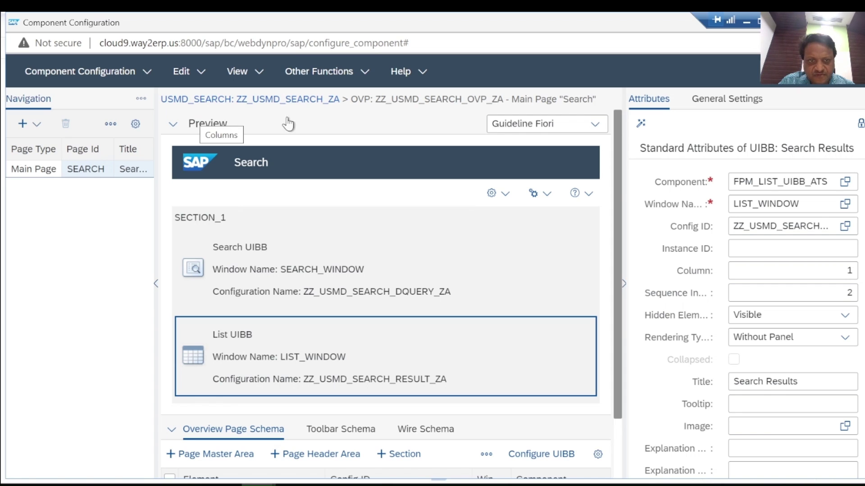
Show the Wire Schema of the overview page, widen the attributes area and dismiss the messages
left_click_drag(617, 216, 613, 257)
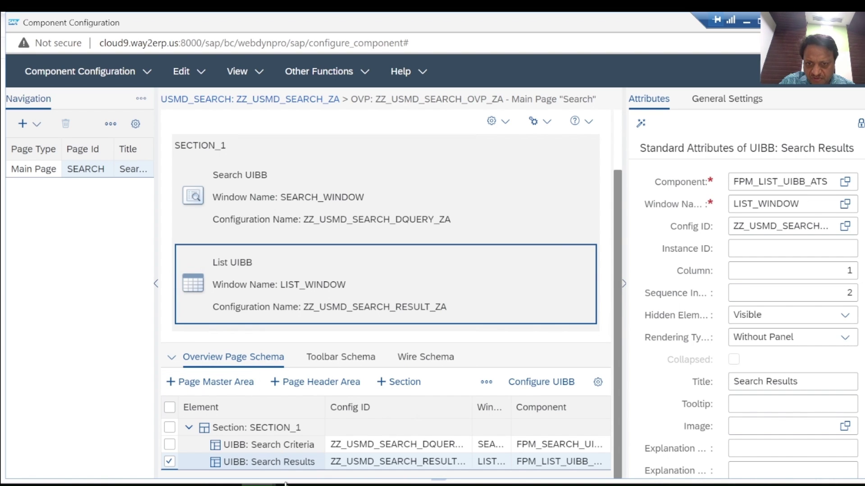
left_click(417, 360)
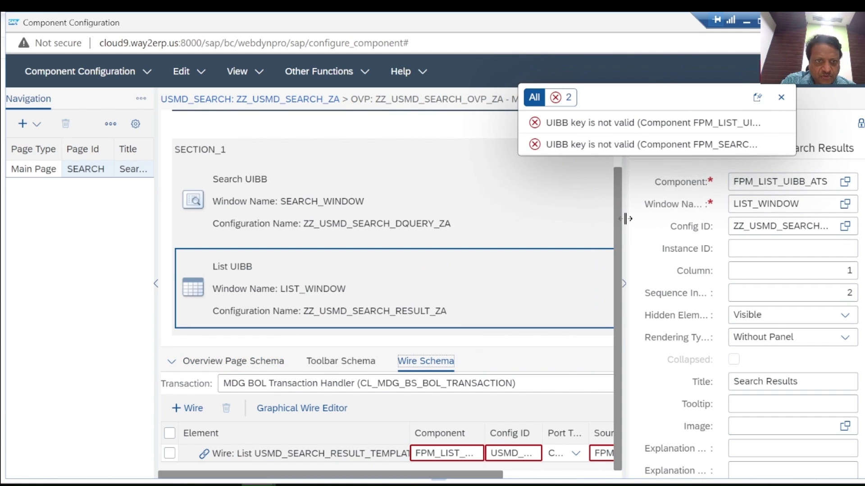
left_click_drag(625, 218, 555, 218)
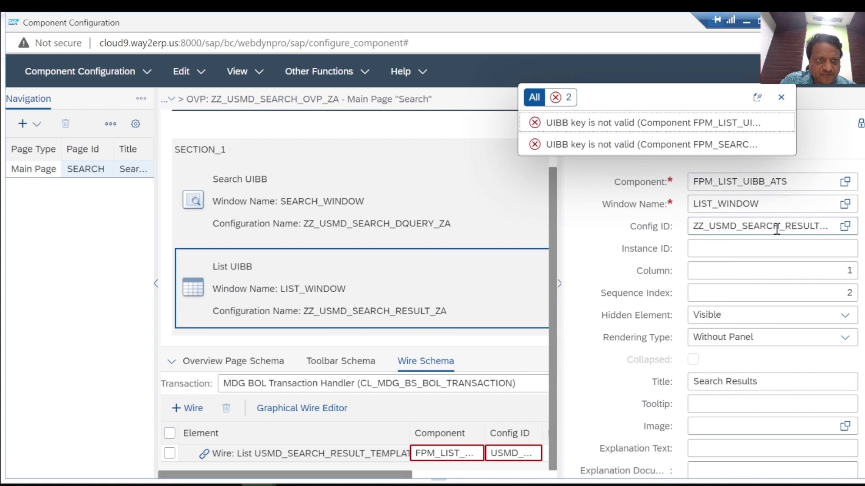
left_click(198, 71)
left_click(95, 222)
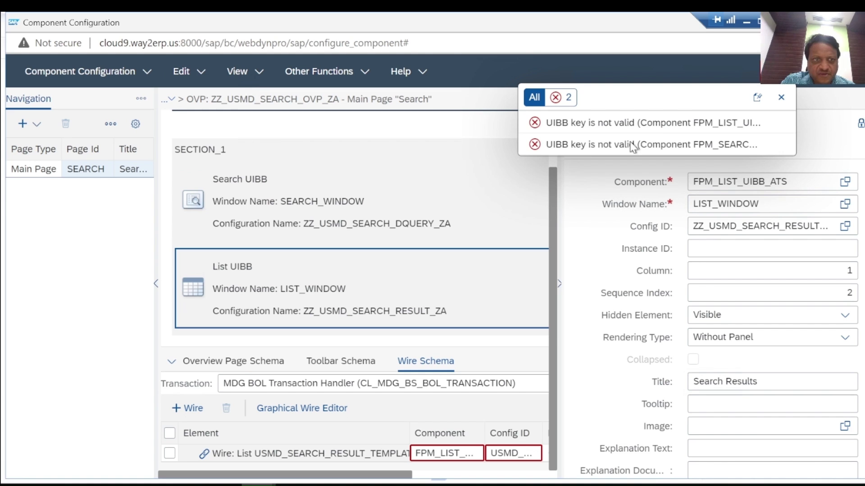
left_click(781, 97)
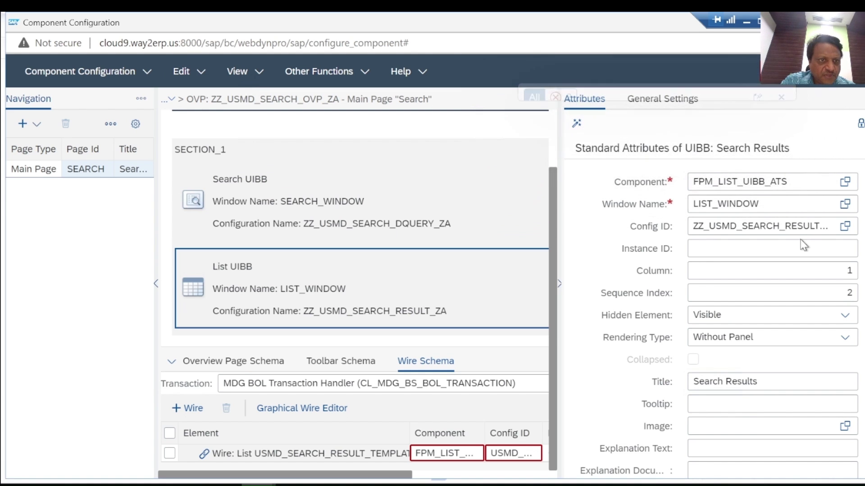
left_click(845, 208)
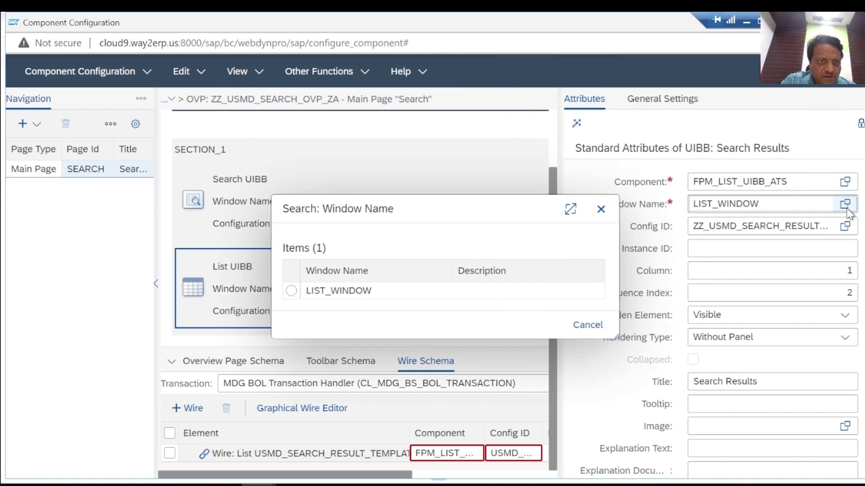
left_click(599, 325)
left_click(846, 228)
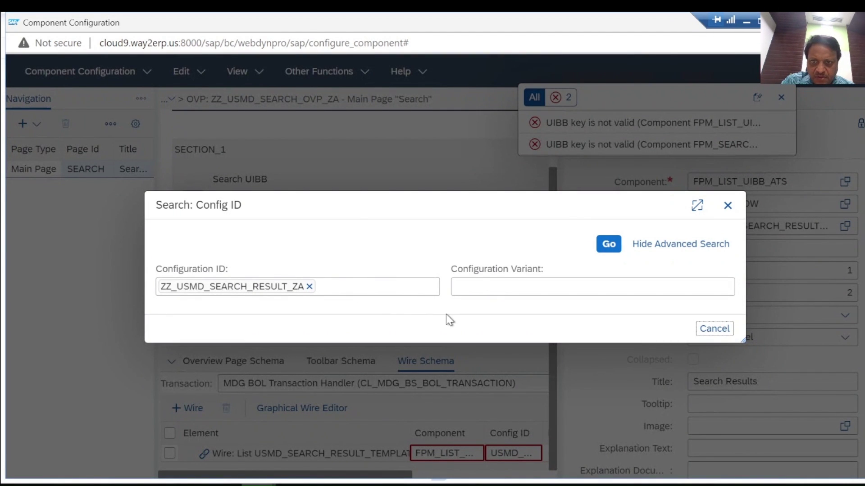
left_click(716, 328)
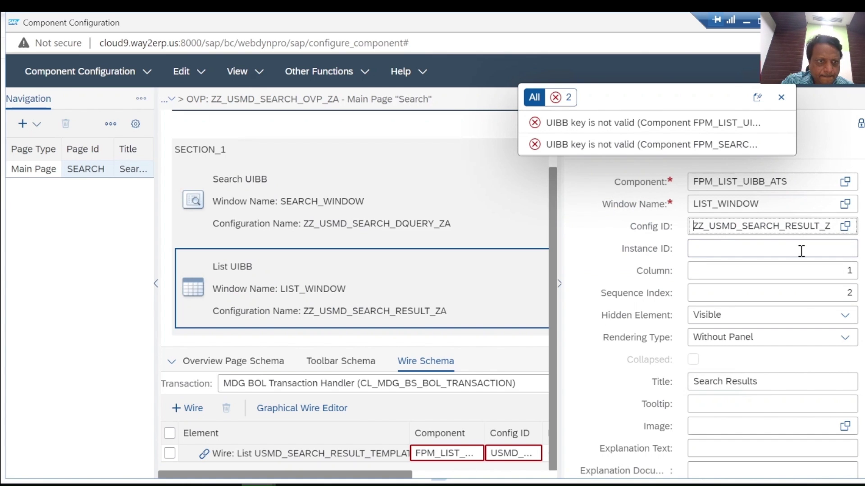
left_click(733, 225)
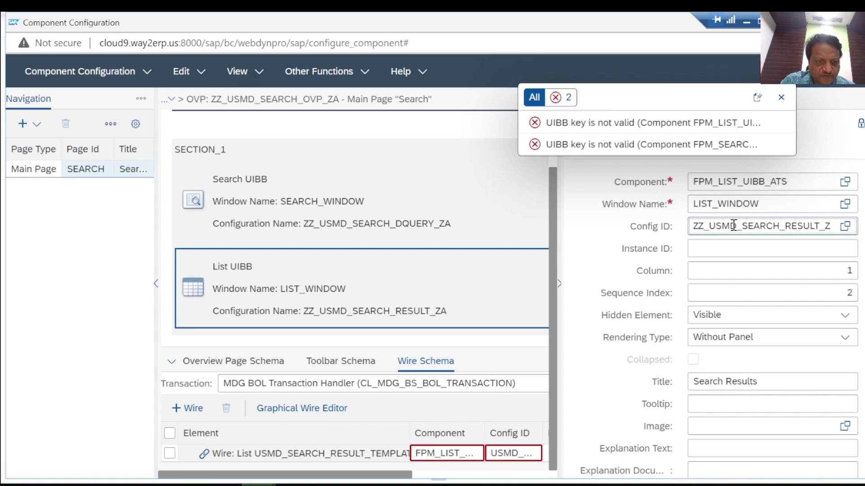
key("End")
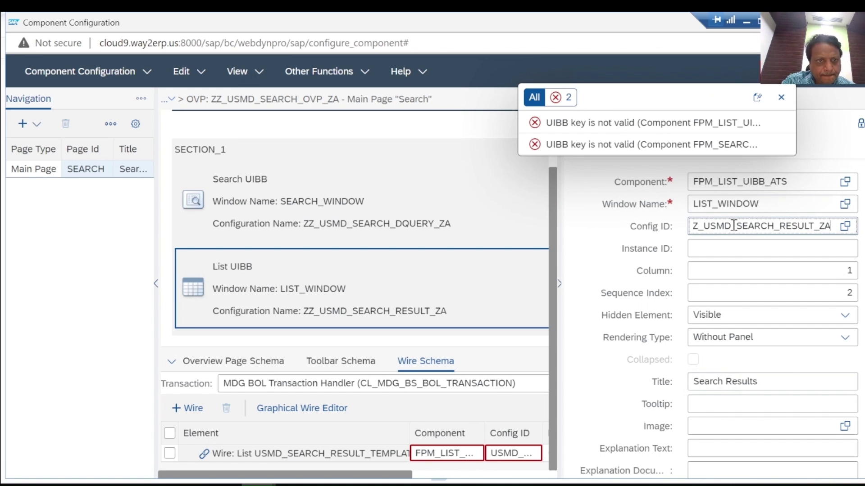
left_click(781, 98)
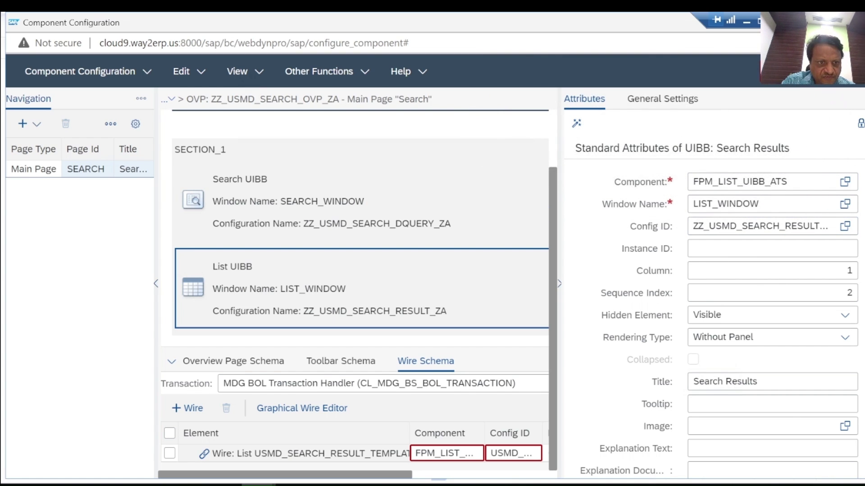
Select the existing wire and set its Config ID to the FPM_LIST_UIBB_ATS configuration ZZ_USMD_SEARCH_RESULT_ZA
scroll(765, 270, "down", 1)
left_click(217, 458)
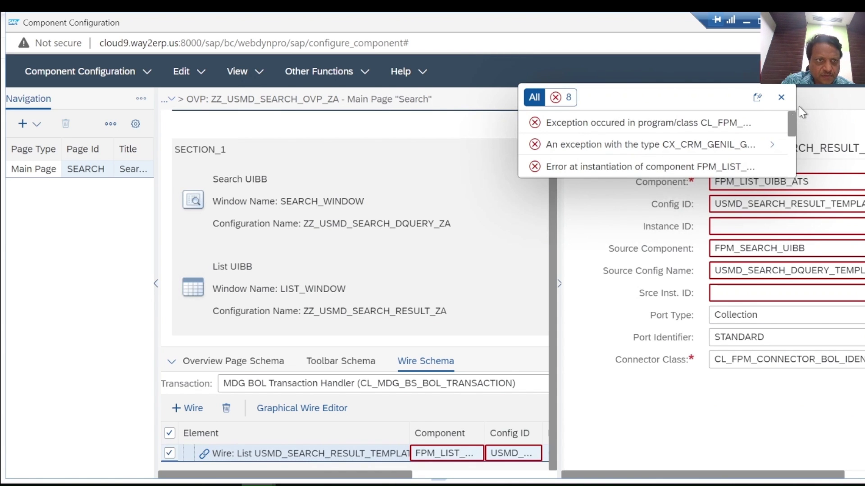
left_click(779, 99)
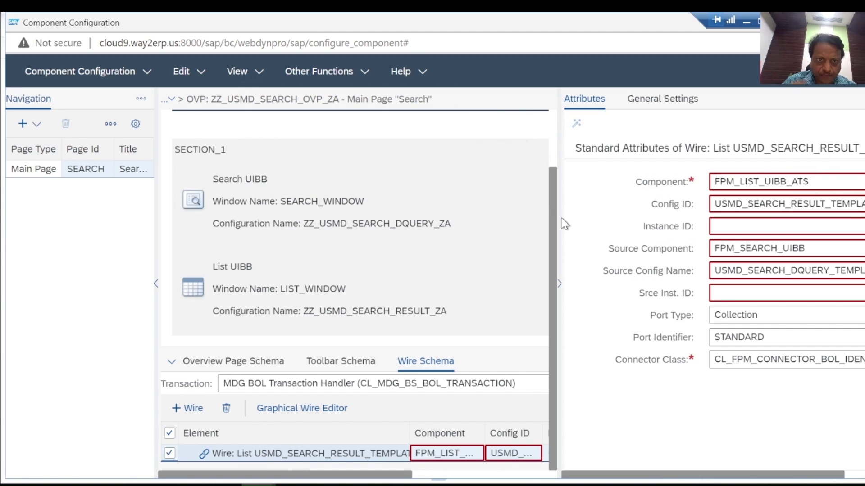
left_click_drag(559, 217, 507, 227)
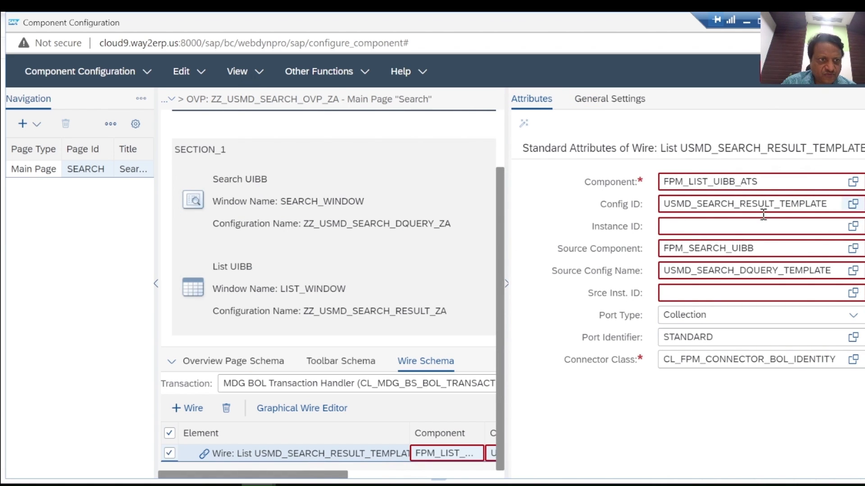
left_click(855, 207)
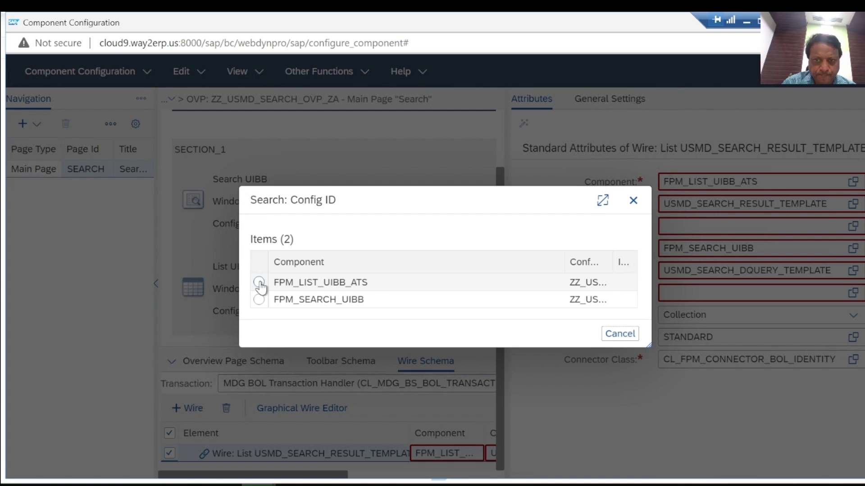
left_click(259, 283)
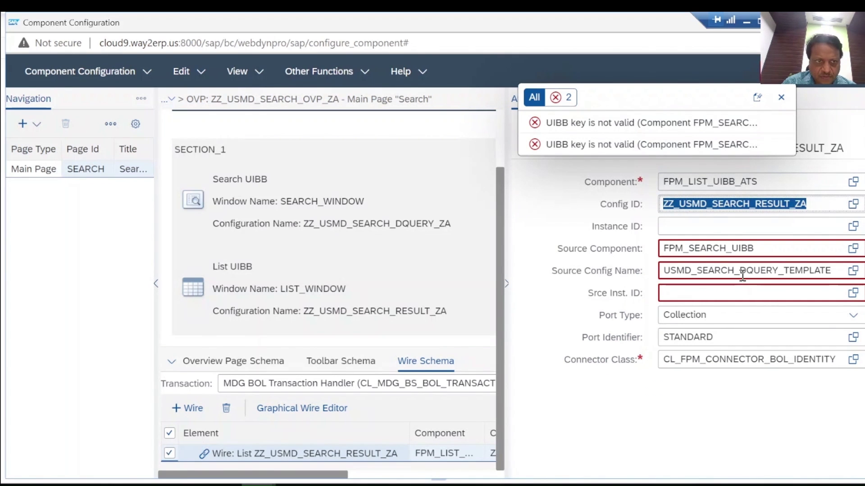
left_click(817, 204)
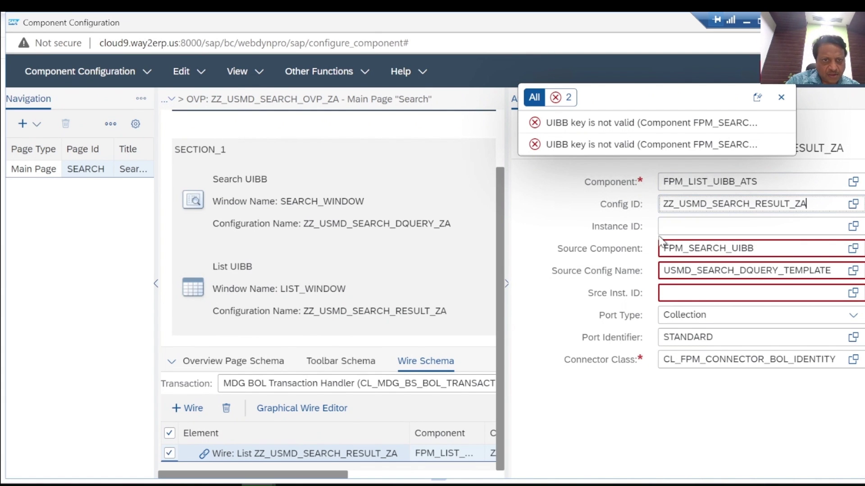
Set the wire's Source Config Name to the FPM_SEARCH_UIBB configuration ZZ_USMD_SEARCH_DQUERY_ZA
left_click(853, 272)
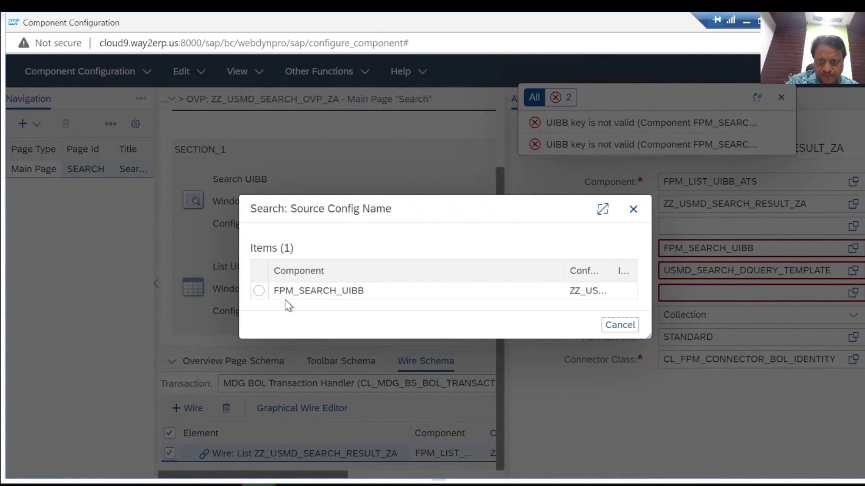
left_click(259, 292)
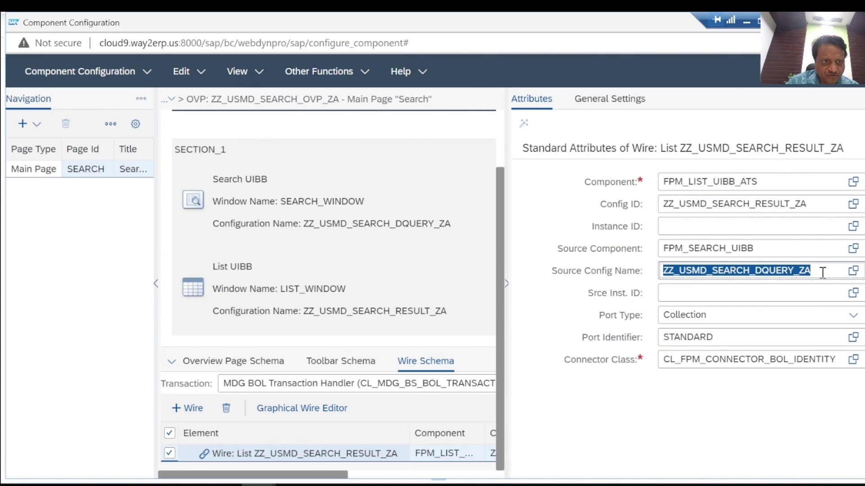
left_click(822, 272)
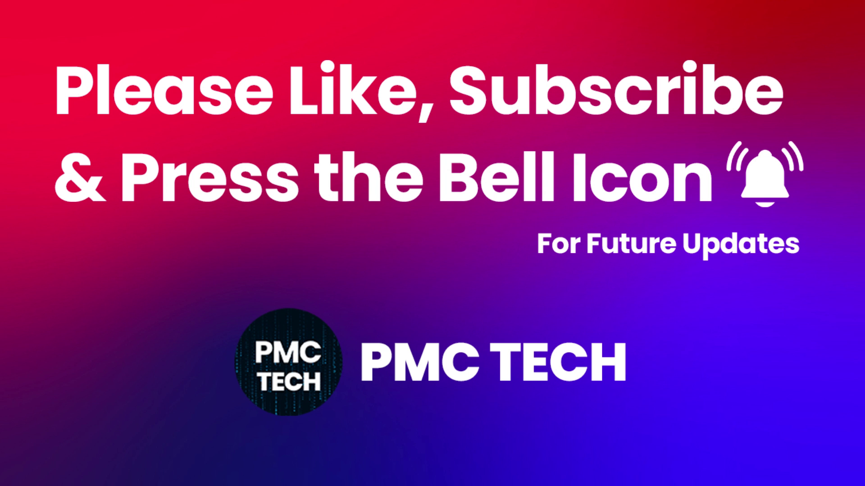